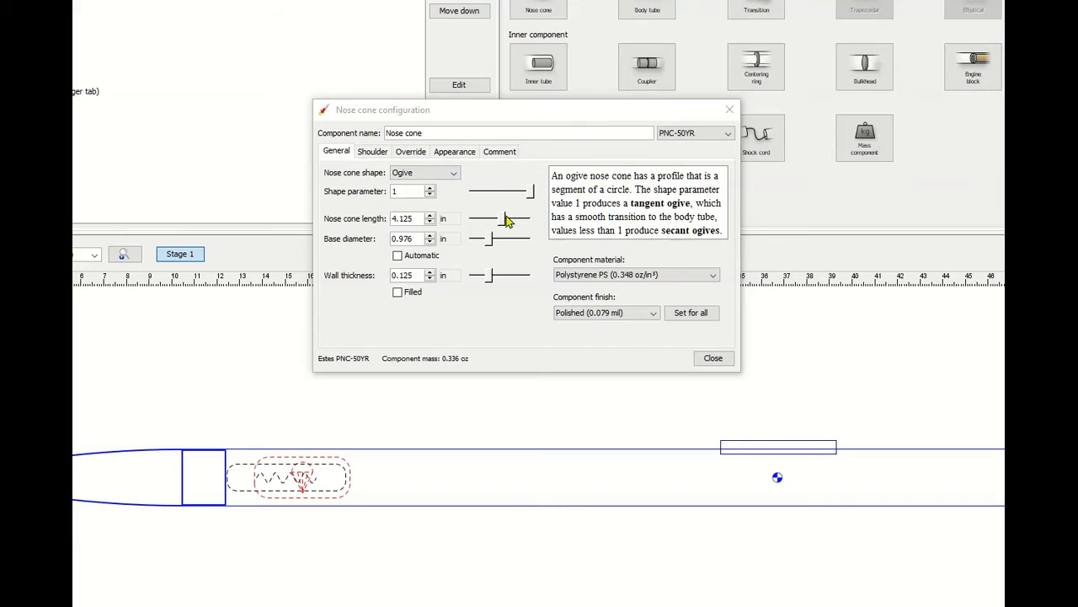
- Review the available nose cone shapes and keep Ogive as the shape
{"action": "left_click", "coordinate": [432, 173]}
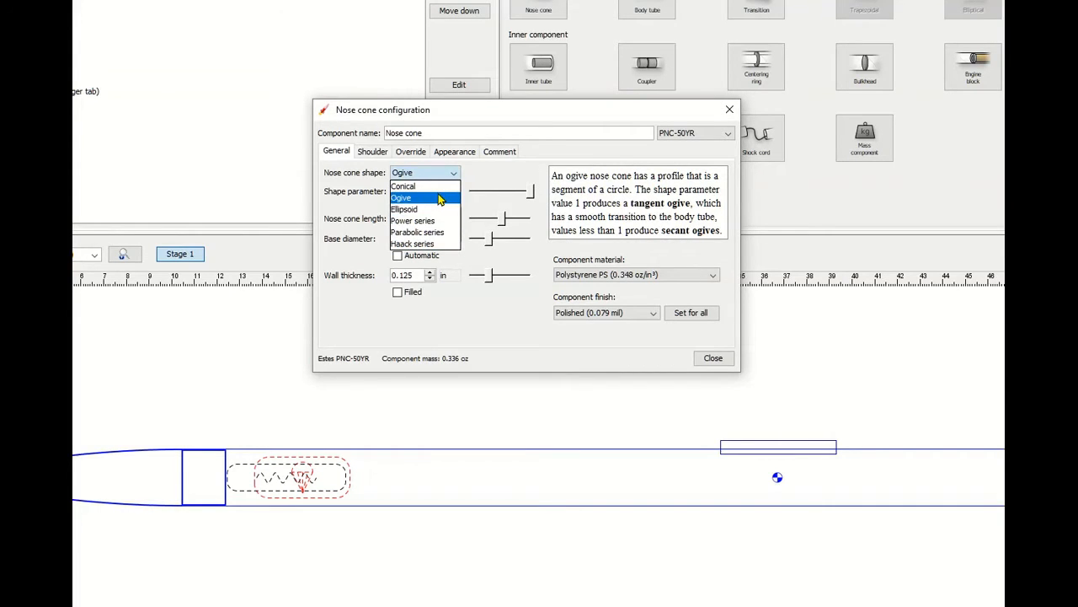
{"action": "left_click", "coordinate": [438, 197]}
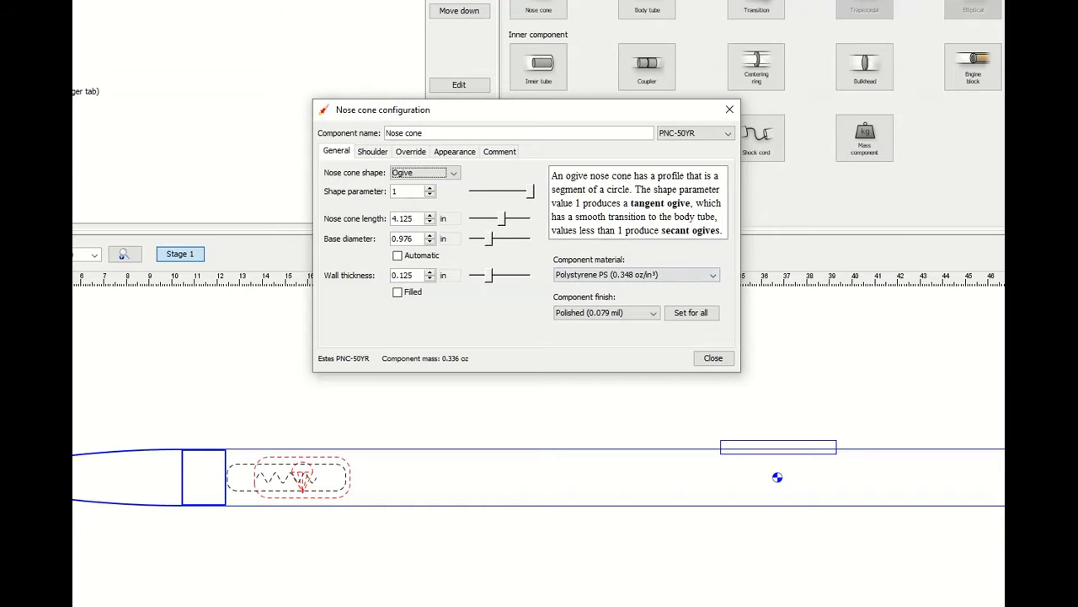
- Switch to Onshape and inspect the finished nose cone model from the opposite side
{"action": "key", "text": "alt+Tab"}
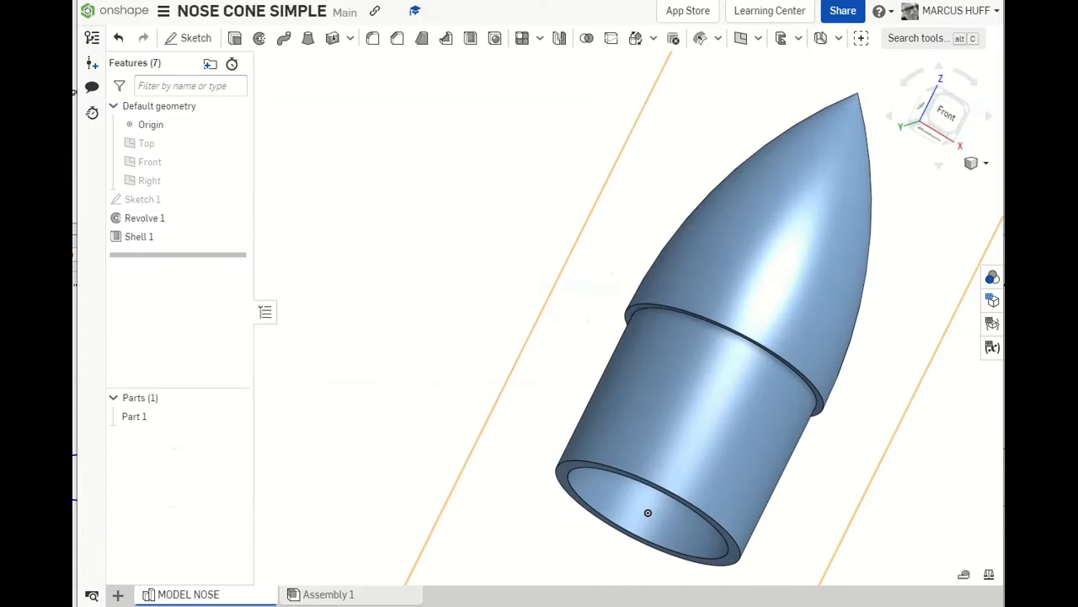
{"action": "scroll", "coordinate": [650, 337], "scroll_direction": "down", "scroll_amount": 5}
{"action": "right_click_drag", "start_coordinate": [850, 363], "coordinate": [637, 398]}
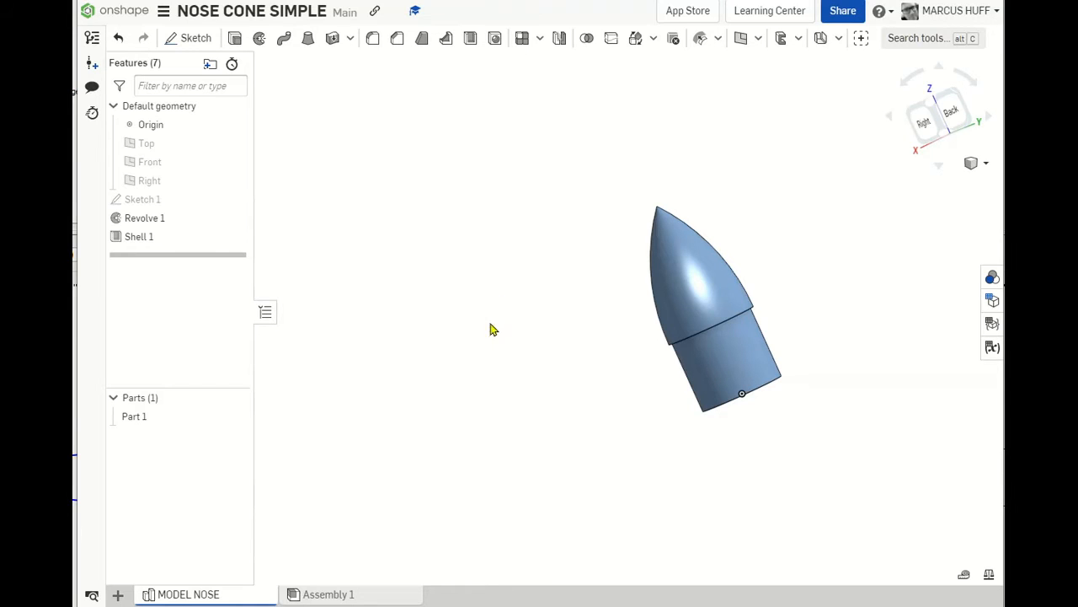
- Create a new Part Studio in the NOSE CONE SIMPLE document
{"action": "left_click", "coordinate": [118, 593]}
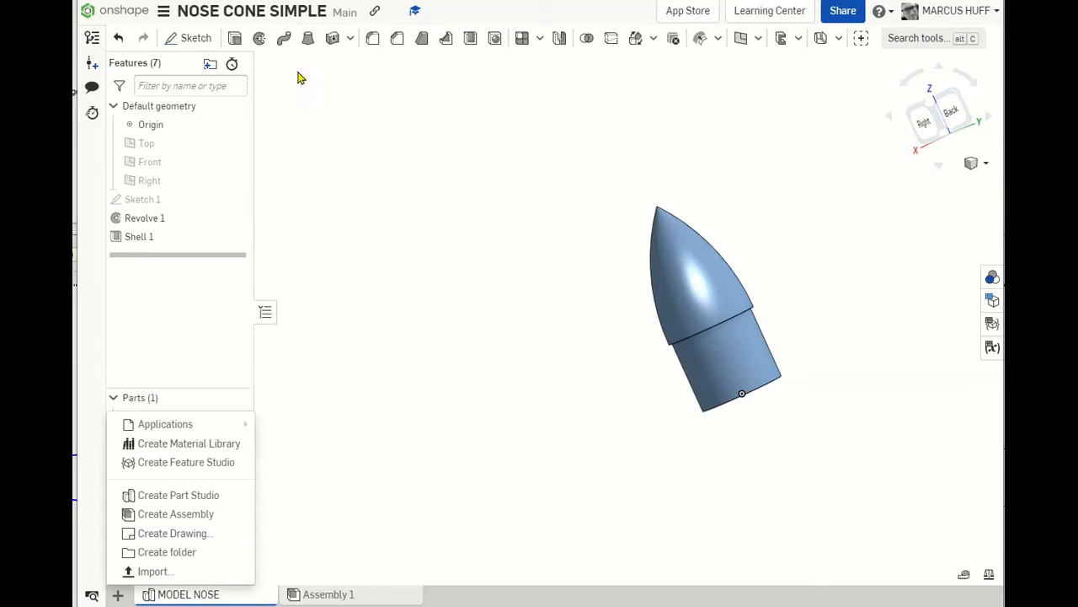
{"action": "mouse_move", "coordinate": [140, 423]}
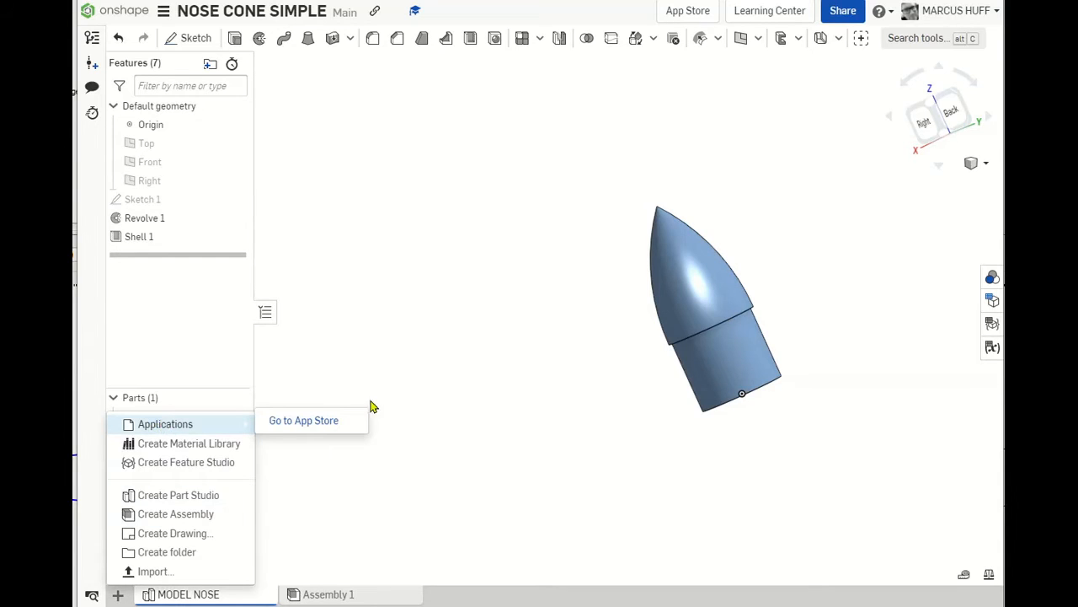
{"action": "left_click", "coordinate": [162, 497]}
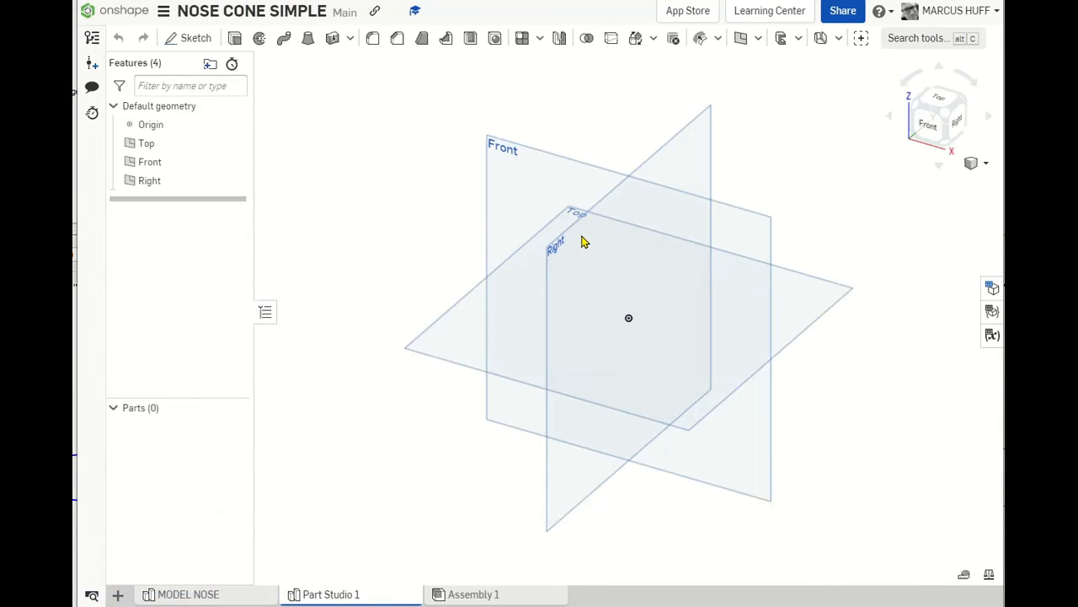
- Start a sketch on the Front plane, view it straight on and hide the default planes
{"action": "left_click", "coordinate": [524, 149]}
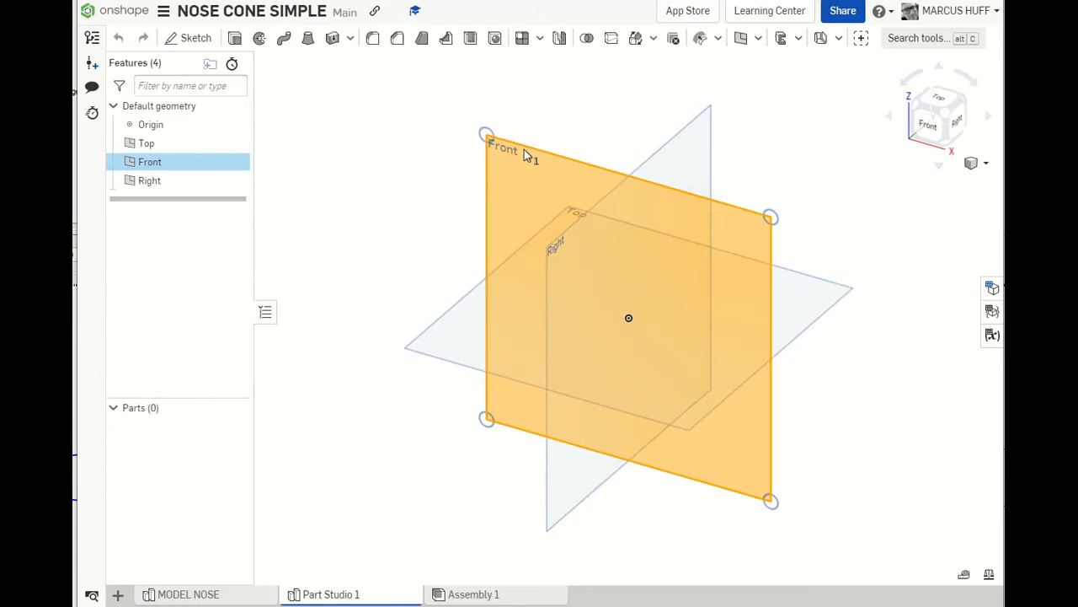
{"action": "left_click", "coordinate": [202, 38]}
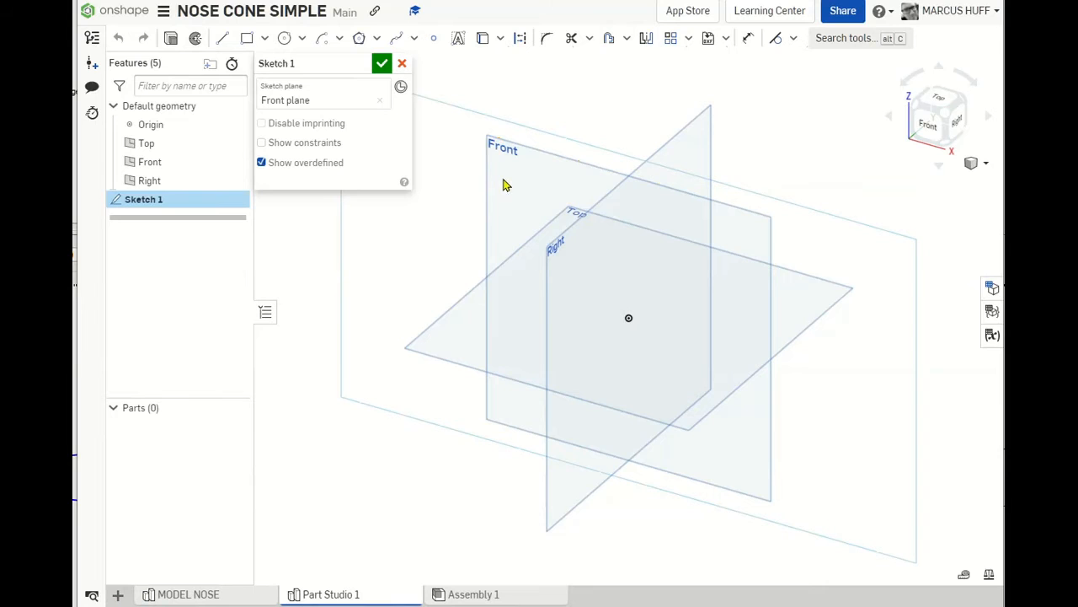
{"action": "key", "text": "n"}
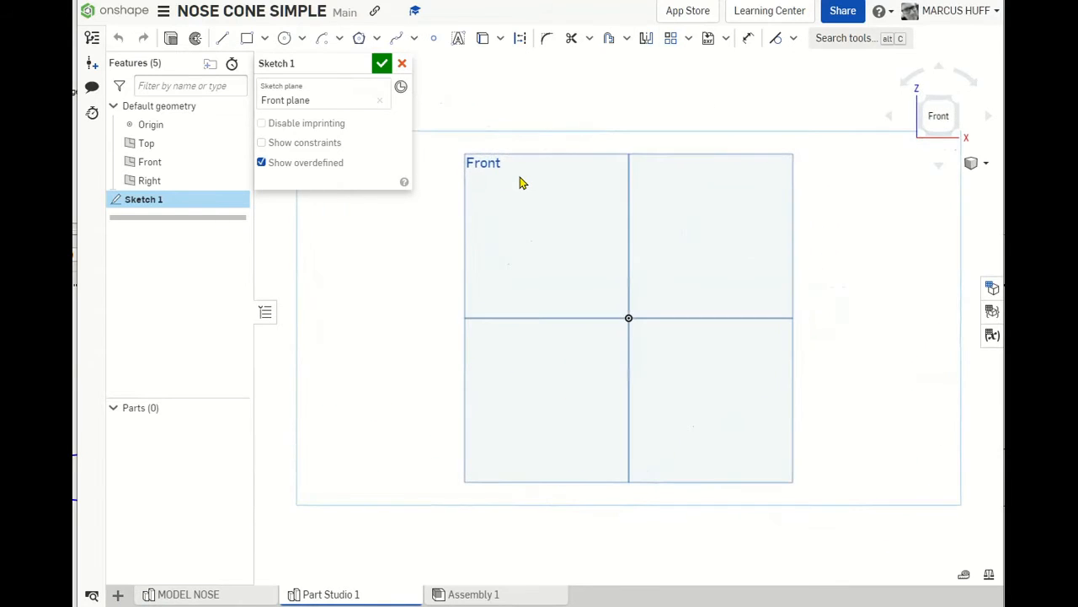
{"action": "key", "text": "p"}
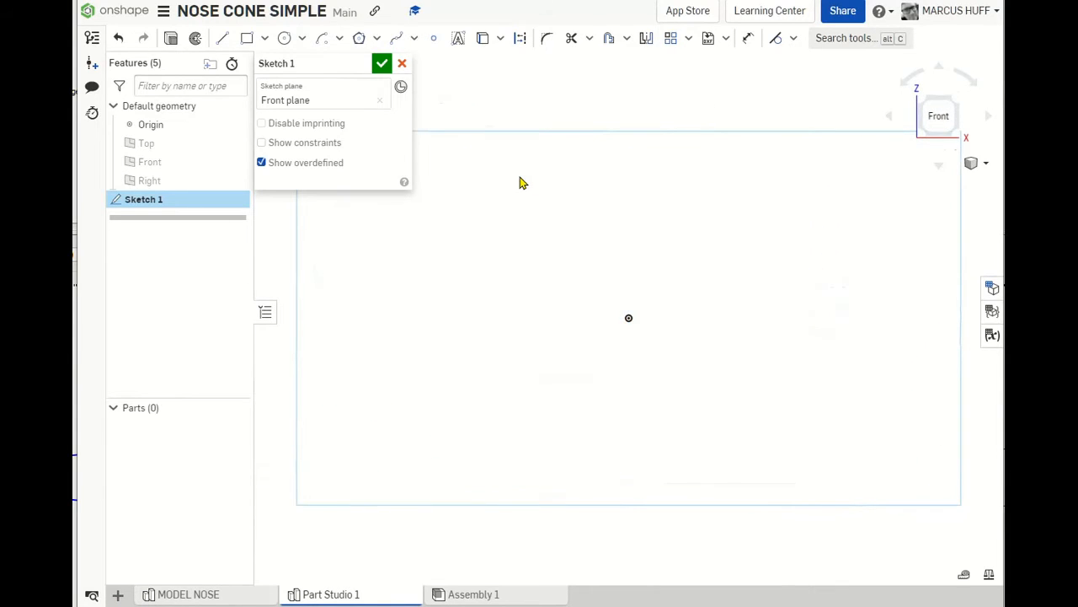
- Sketch a vertical line 6 long upward from the origin and move its dimension to the line's right side
{"action": "left_click", "coordinate": [223, 42]}
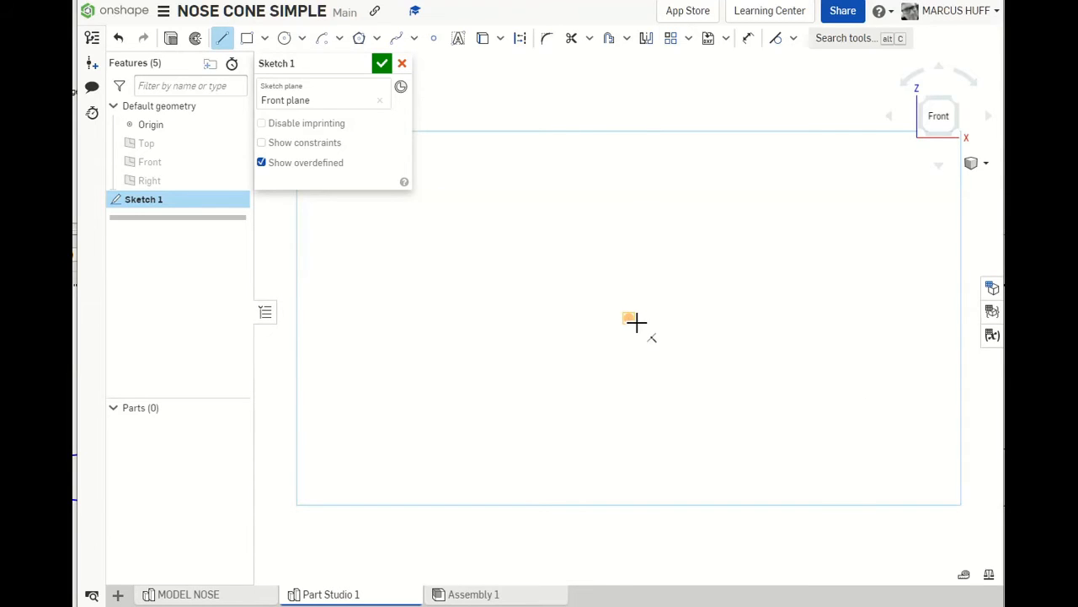
{"action": "left_click", "coordinate": [636, 321]}
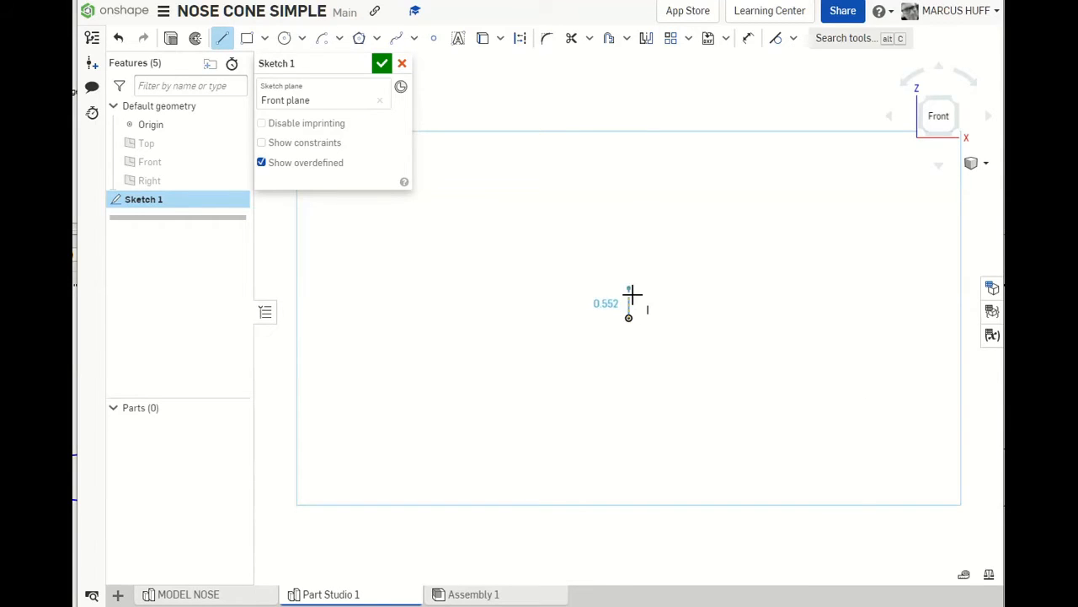
{"action": "left_click", "coordinate": [637, 102]}
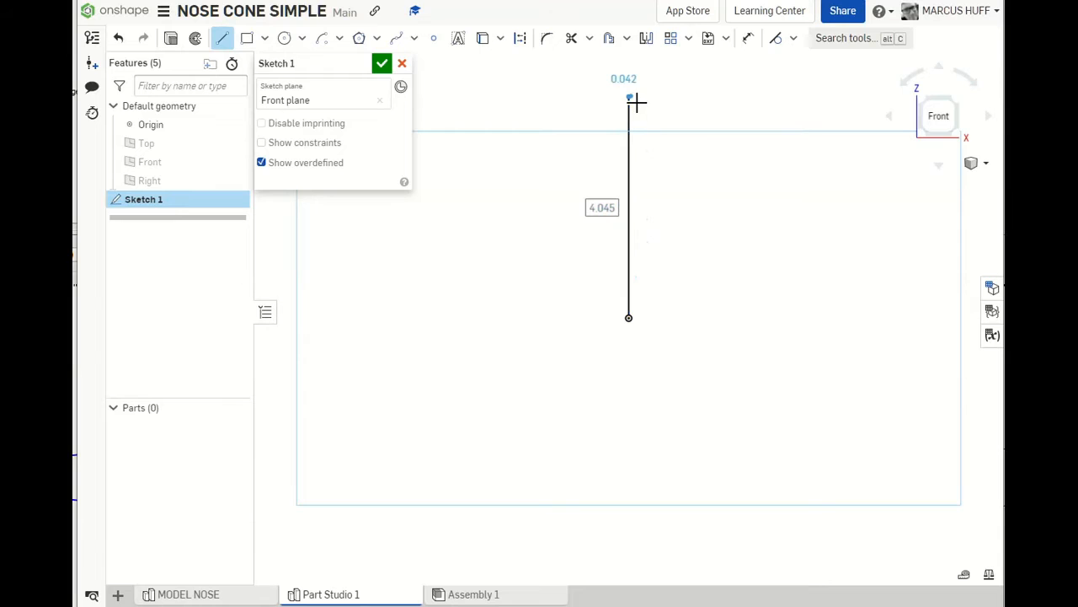
{"action": "type", "text": "6"}
{"action": "key", "text": "Return"}
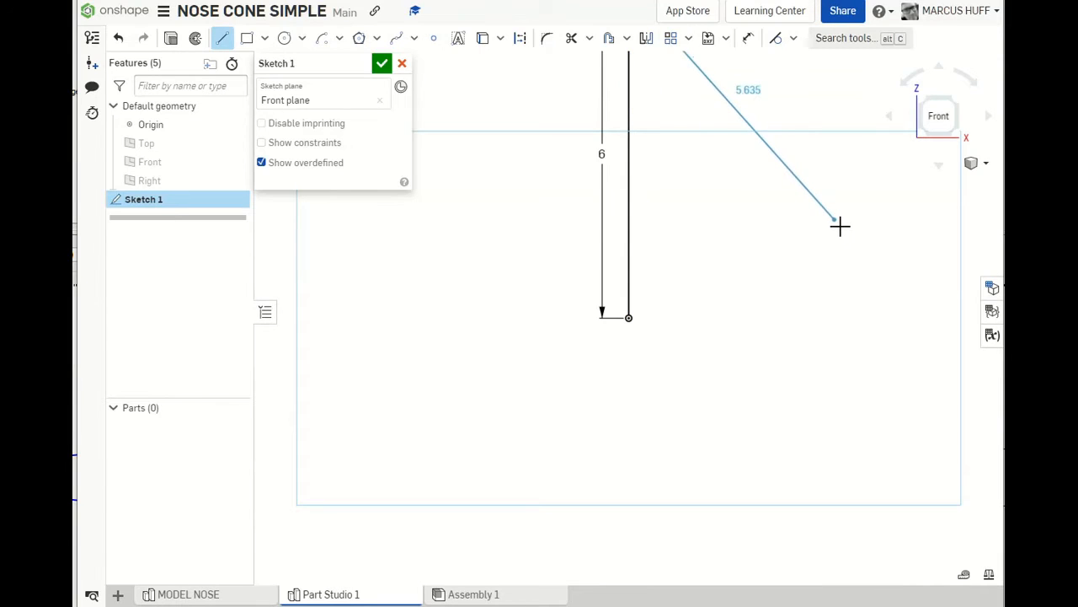
{"action": "key", "text": "Escape"}
{"action": "scroll", "coordinate": [720, 225], "scroll_direction": "up", "scroll_amount": 5}
{"action": "scroll", "coordinate": [721, 249], "scroll_direction": "down", "scroll_amount": 5}
{"action": "scroll", "coordinate": [708, 232], "scroll_direction": "up", "scroll_amount": 1}
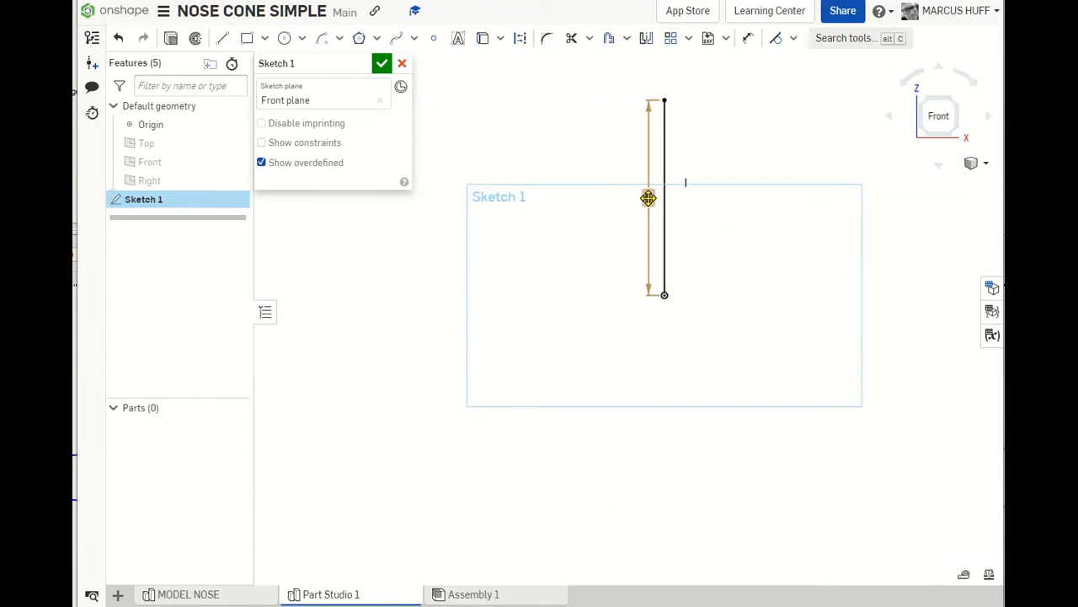
{"action": "left_click_drag", "start_coordinate": [648, 197], "coordinate": [713, 202]}
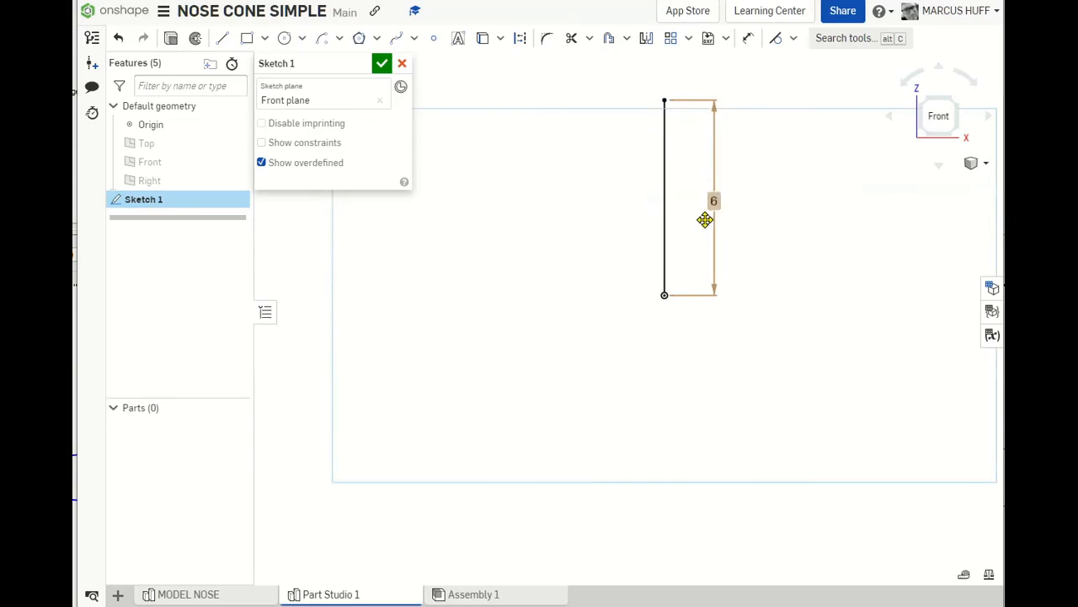
- Draw a construction rectangle from the origin up and to the left, about 0.805 wide and 1.074 high
{"action": "scroll", "coordinate": [645, 272], "scroll_direction": "up", "scroll_amount": 4}
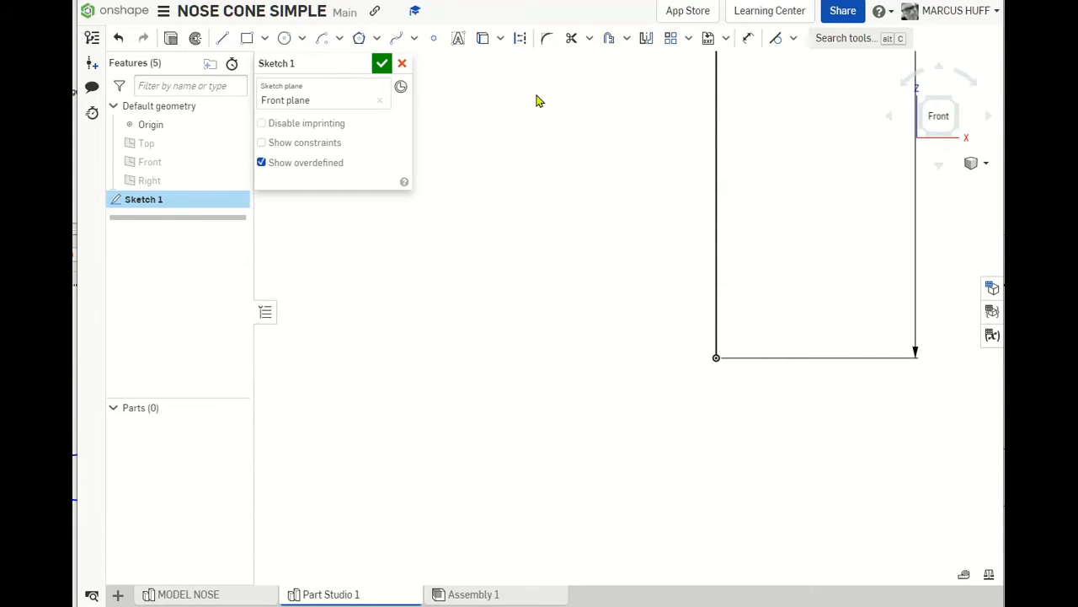
{"action": "left_click", "coordinate": [248, 39]}
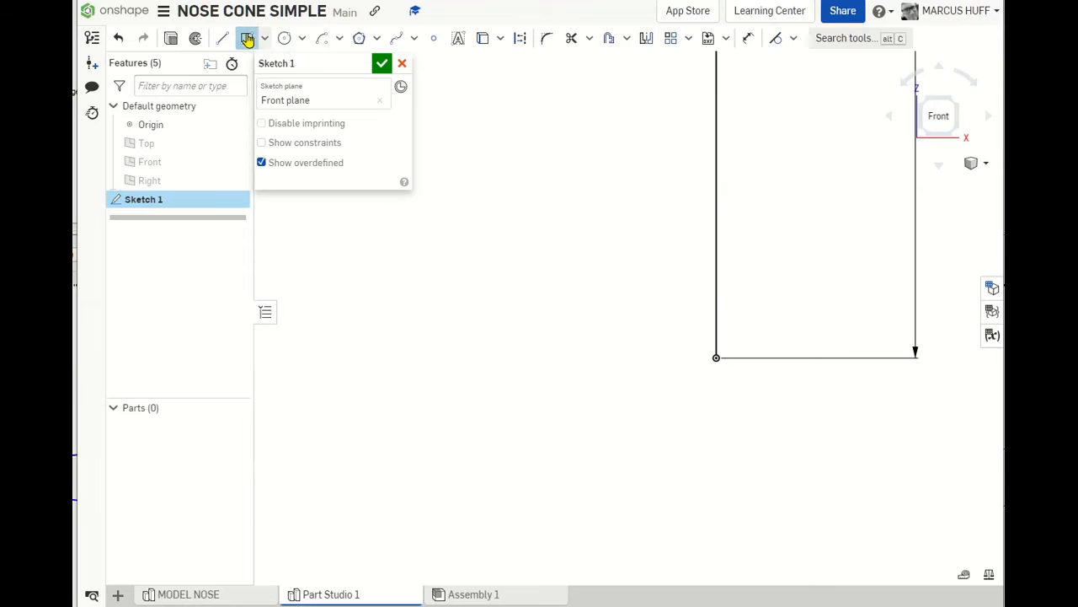
{"action": "left_click", "coordinate": [521, 42]}
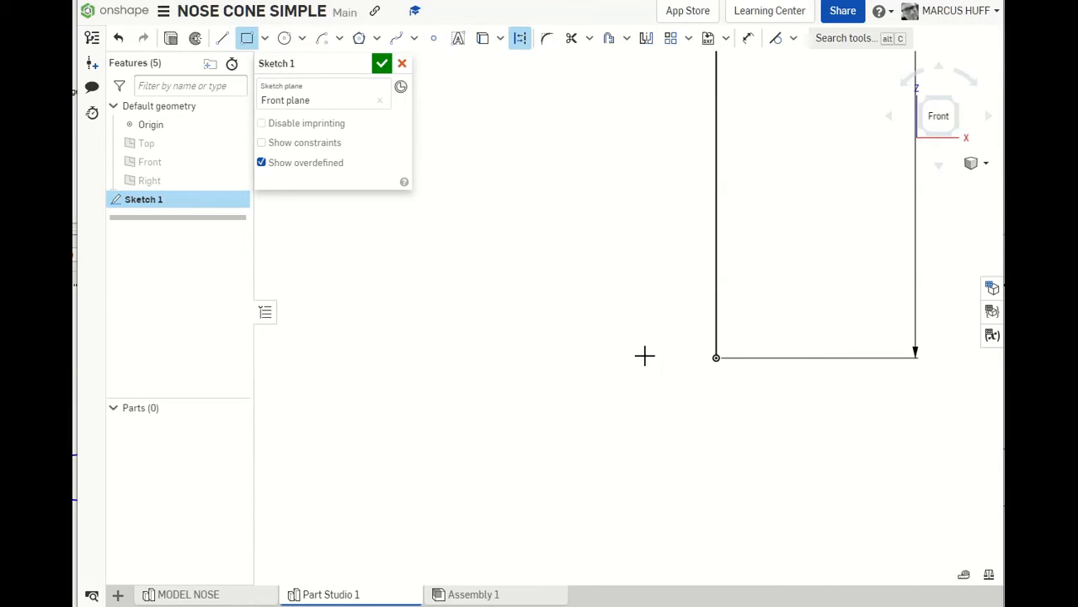
{"action": "left_click", "coordinate": [716, 358]}
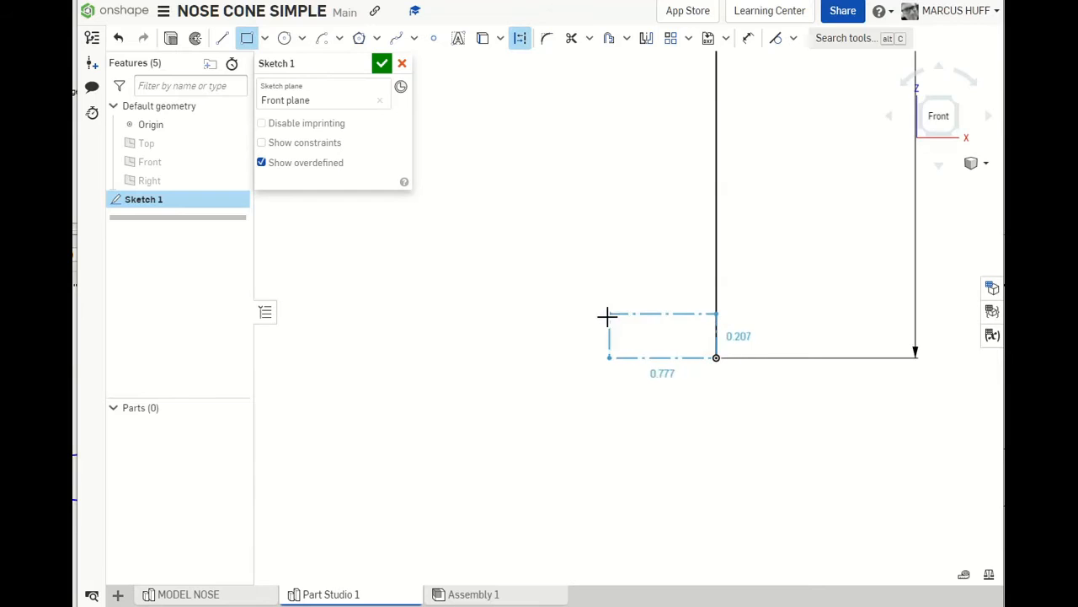
{"action": "left_click", "coordinate": [612, 219]}
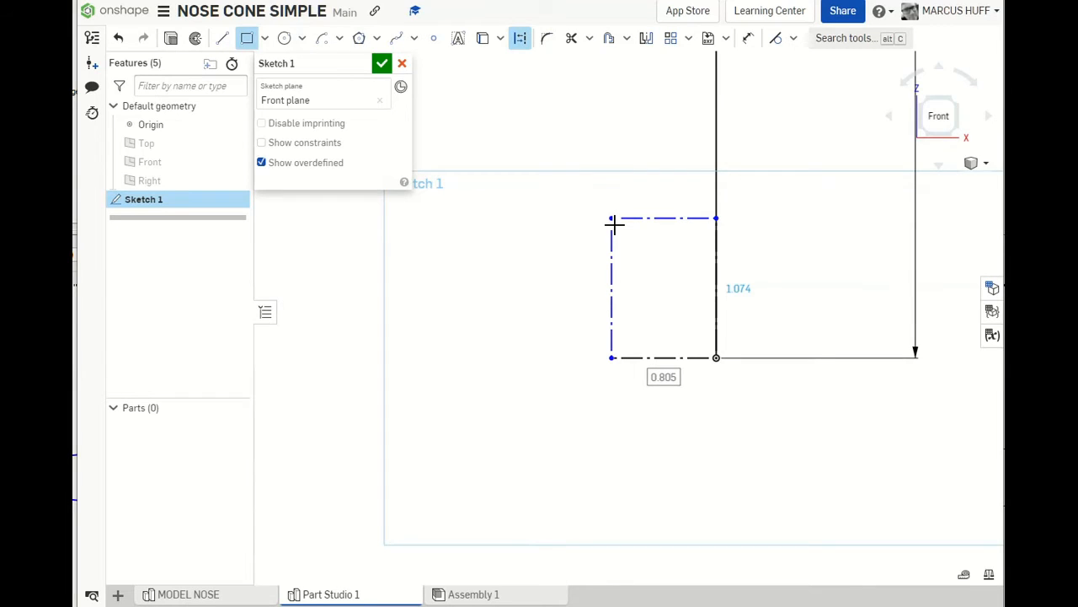
- Set the construction rectangle's width to 0.93/2 and height to 0.8, and reposition both dimensions beside it
{"action": "type", "text": "0.93/2"}
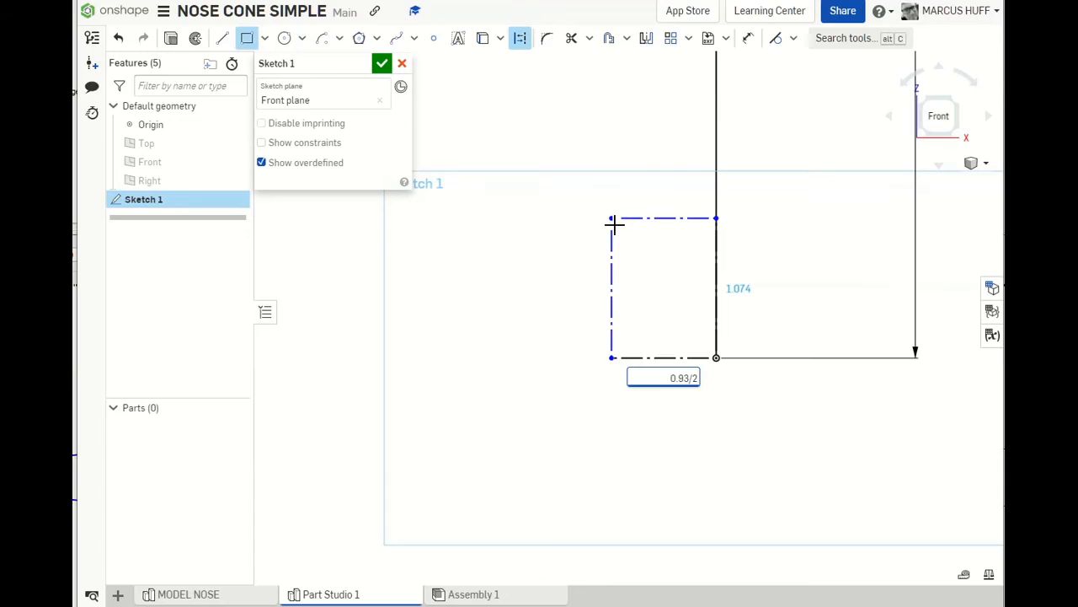
{"action": "key", "text": "Return"}
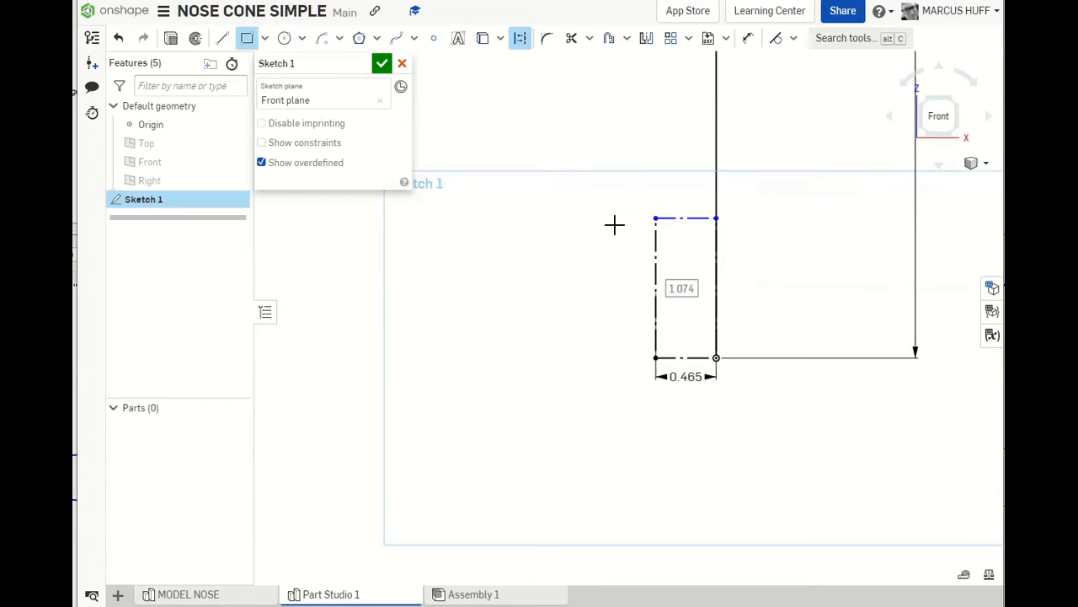
{"action": "type", "text": "."}
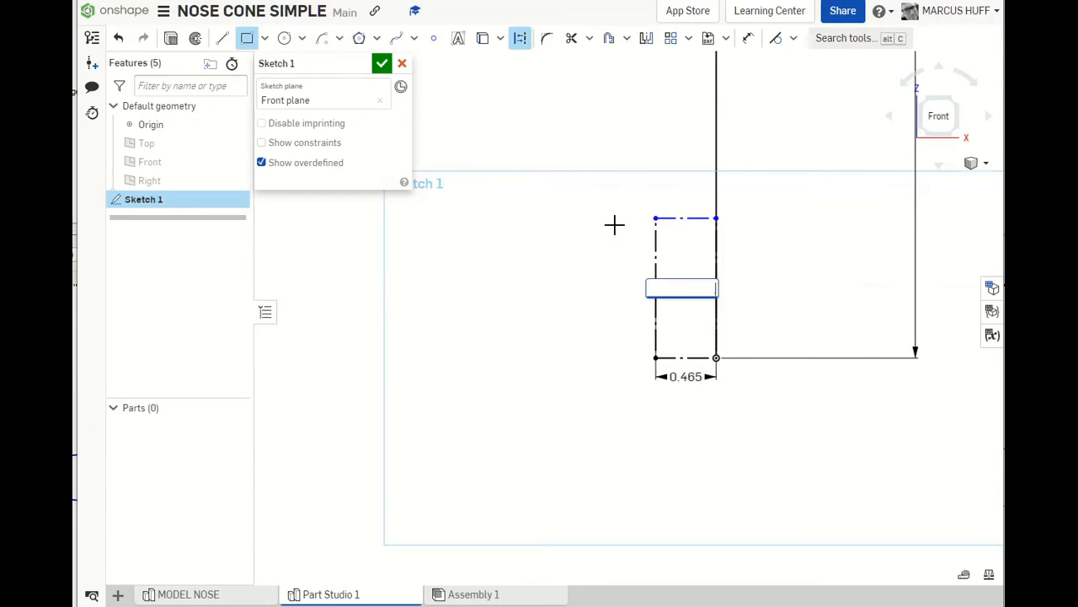
{"action": "type", "text": "8"}
{"action": "key", "text": "Return"}
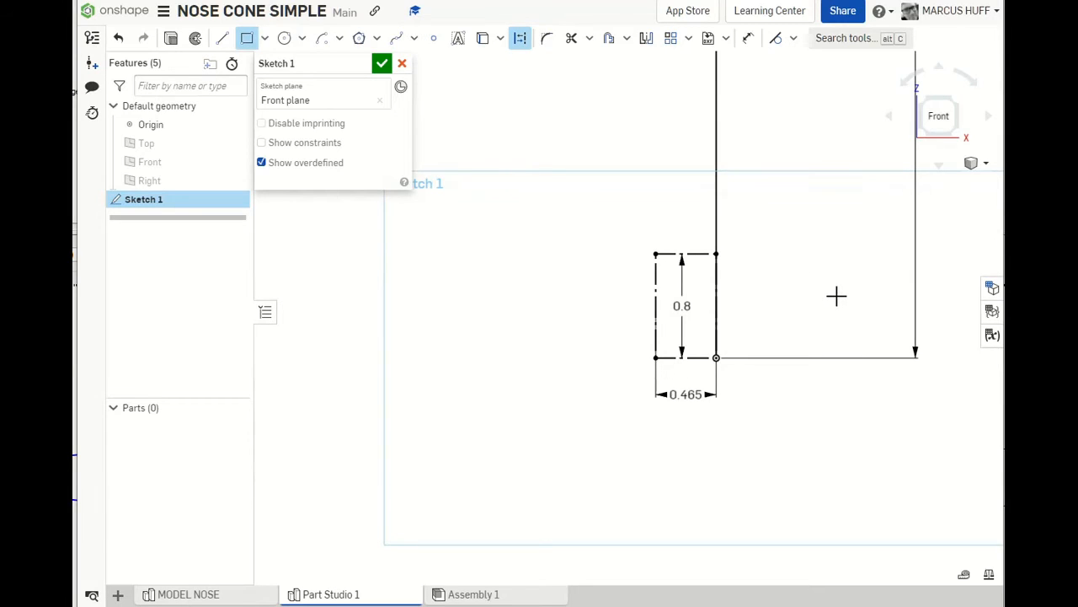
{"action": "key", "text": "Escape"}
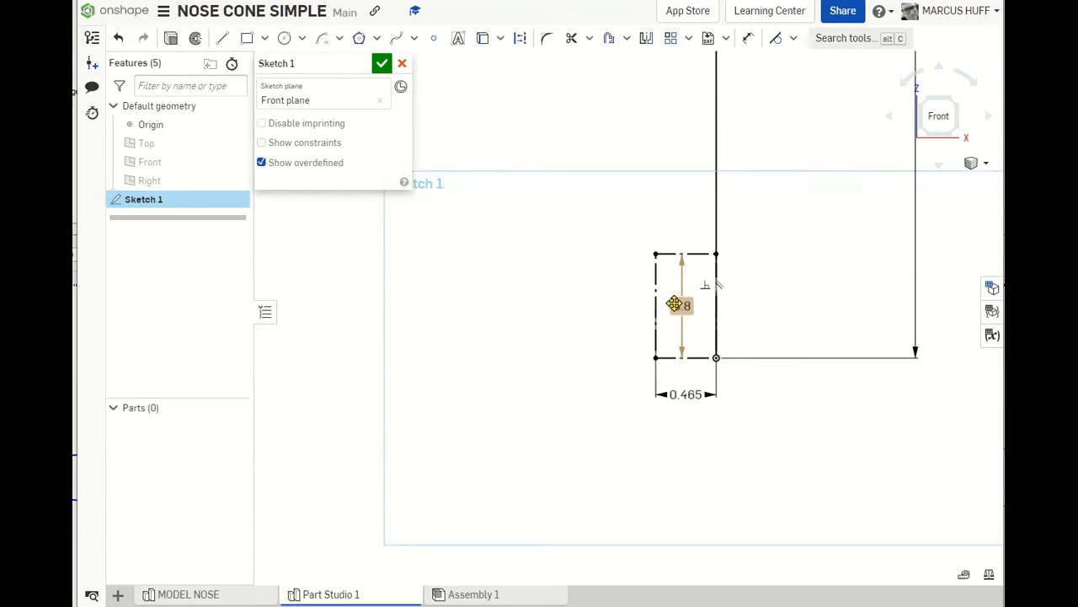
{"action": "left_click_drag", "start_coordinate": [690, 301], "coordinate": [747, 301]}
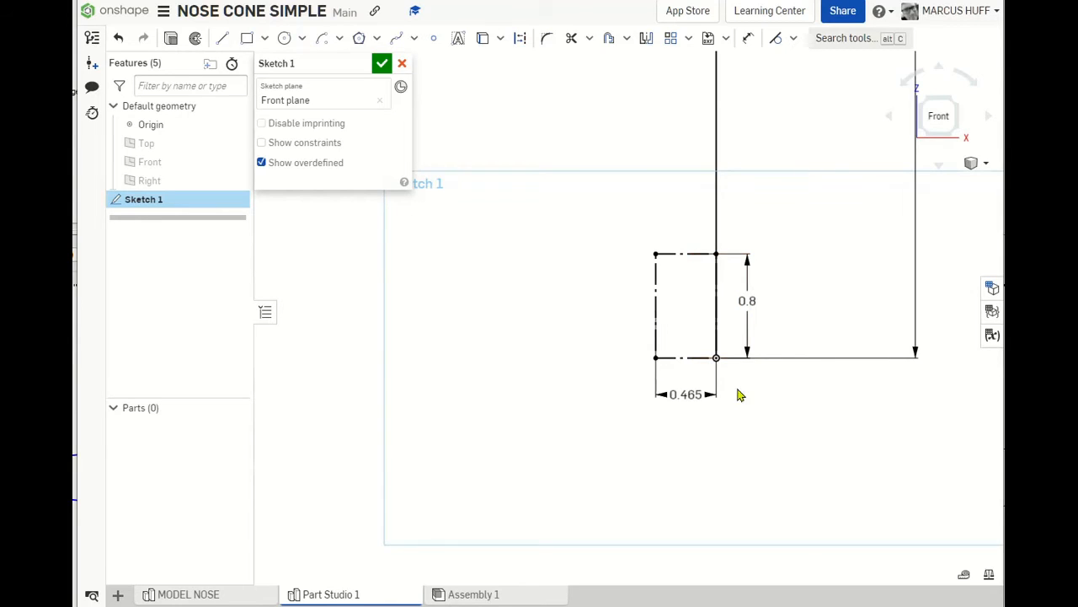
{"action": "left_click_drag", "start_coordinate": [691, 395], "coordinate": [691, 374]}
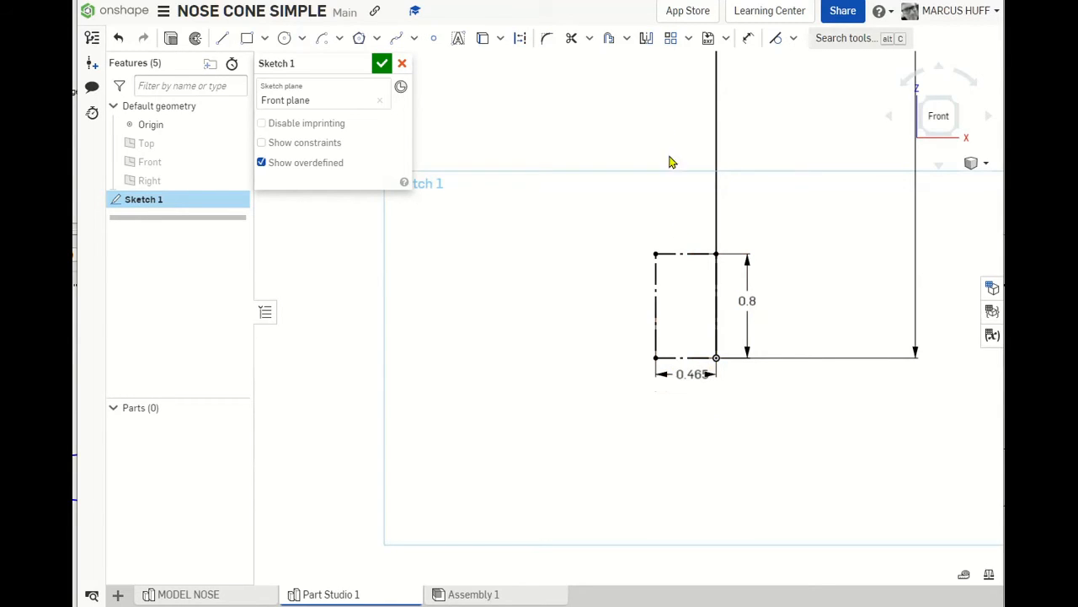
- Draw a construction rectangle up and left from the lower rectangle's top corner on the vertical line, about 0.855 wide and 0.898 high
{"action": "left_click", "coordinate": [246, 38]}
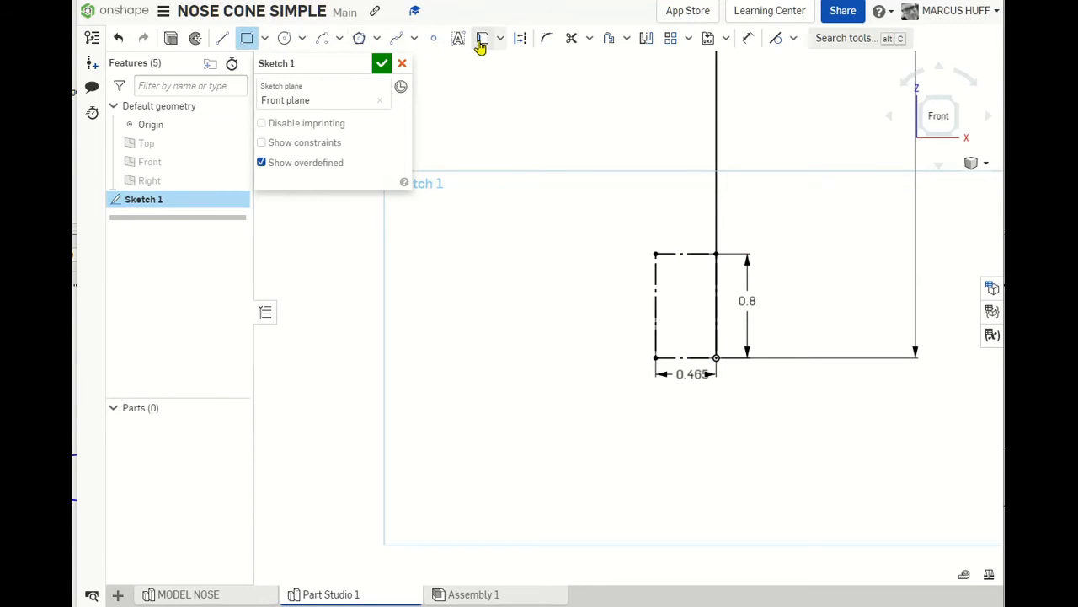
{"action": "left_click", "coordinate": [517, 38]}
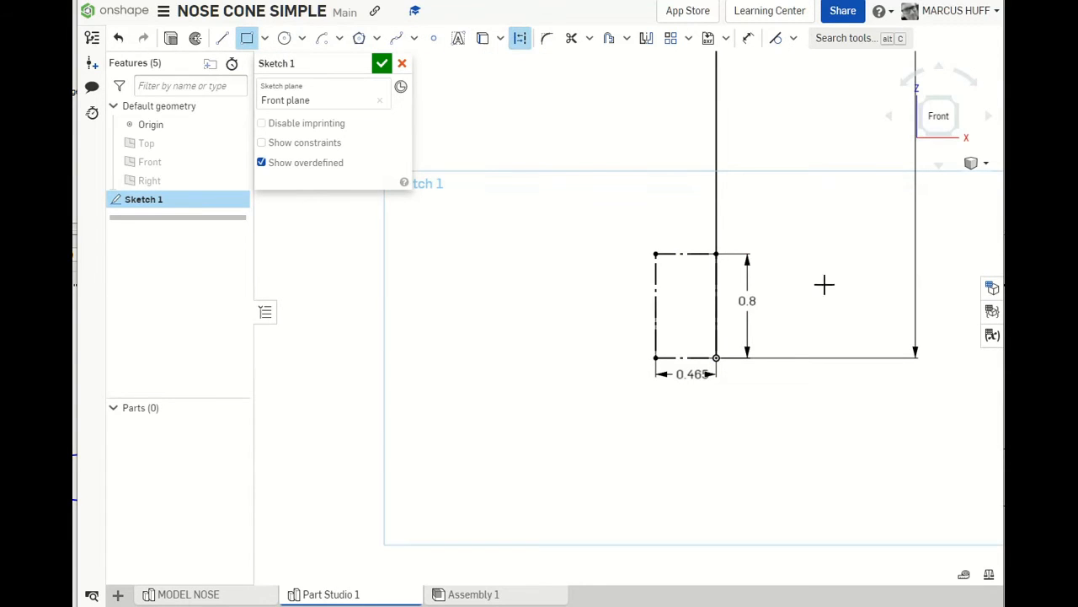
{"action": "left_click", "coordinate": [717, 253]}
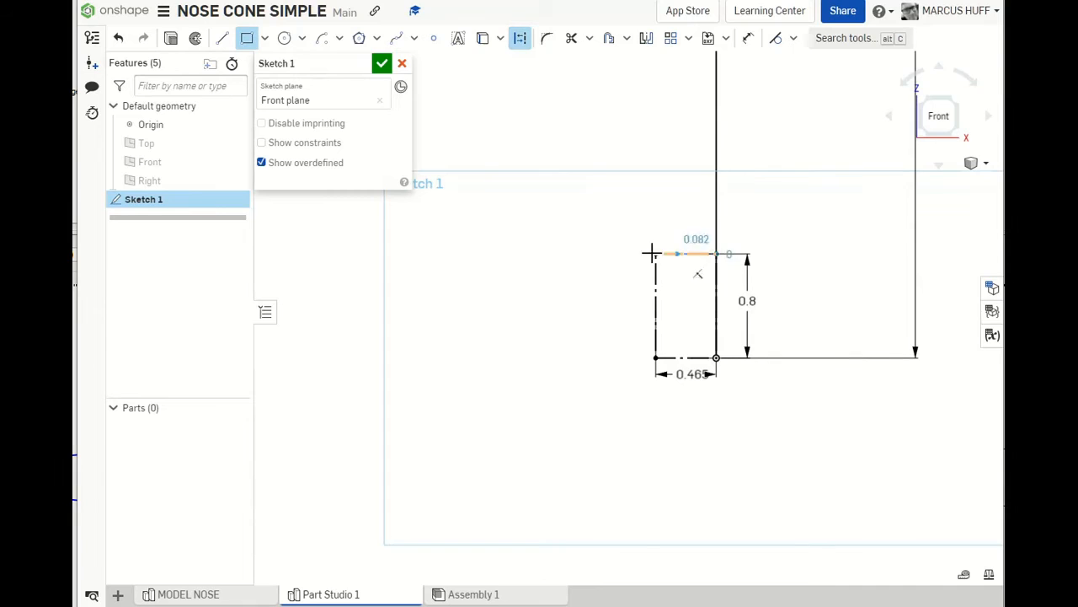
{"action": "left_click", "coordinate": [605, 137]}
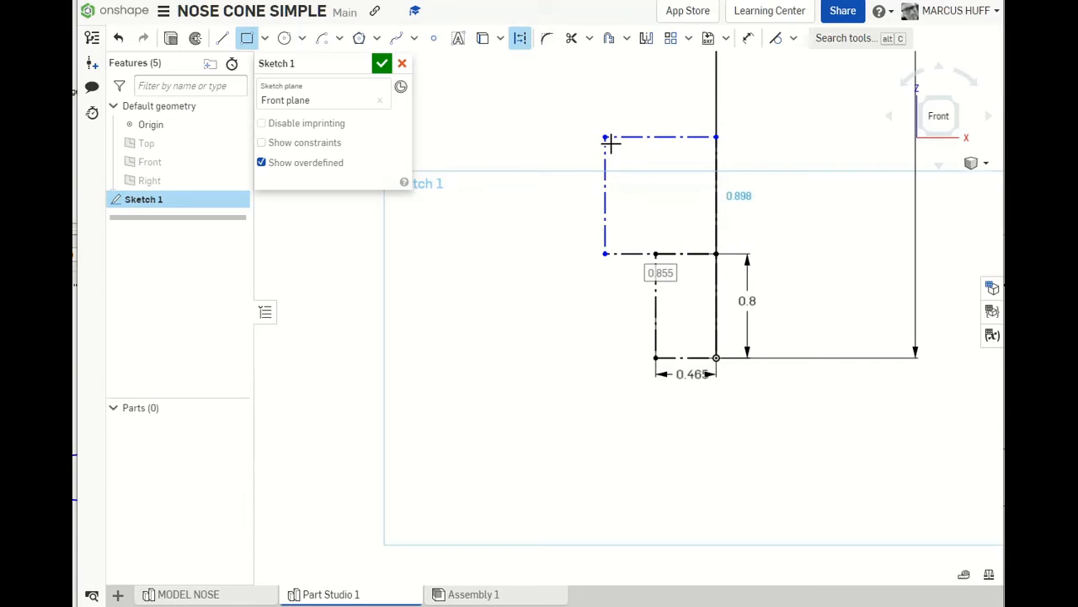
- Set the upper construction rectangle's width to 0.99/2 and its height to 0.5
{"action": "type", "text": "0.99/2"}
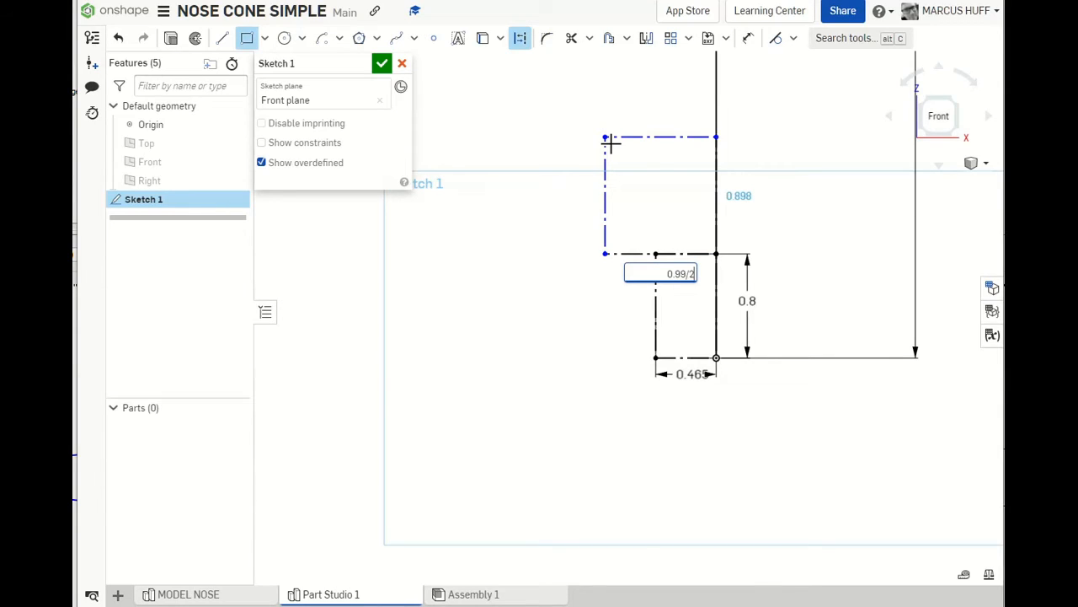
{"action": "key", "text": "Return"}
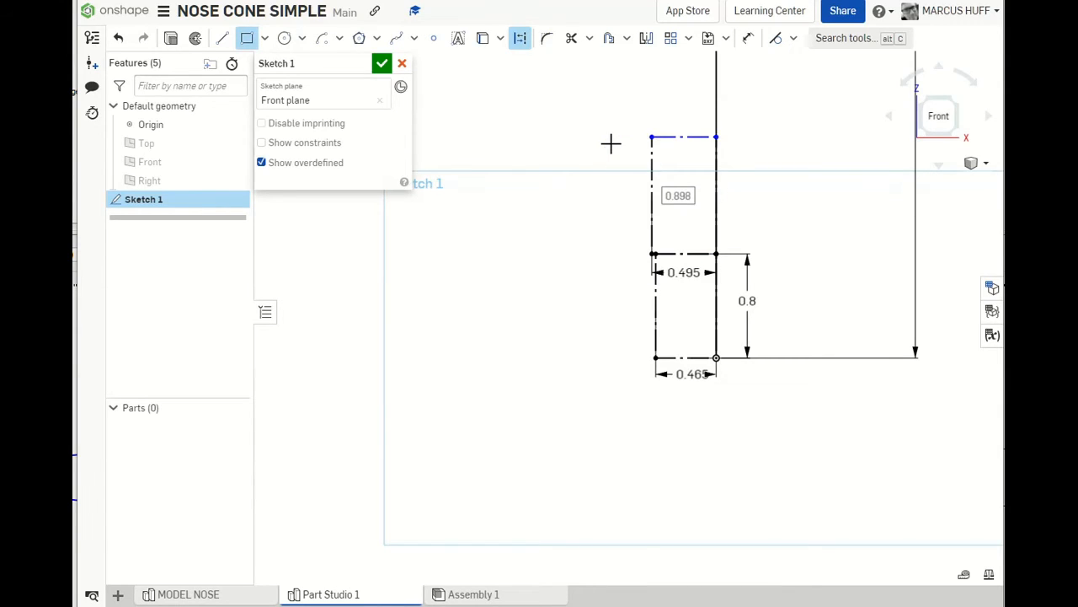
{"action": "double_click", "coordinate": [683, 194]}
{"action": "type", "text": "0"}
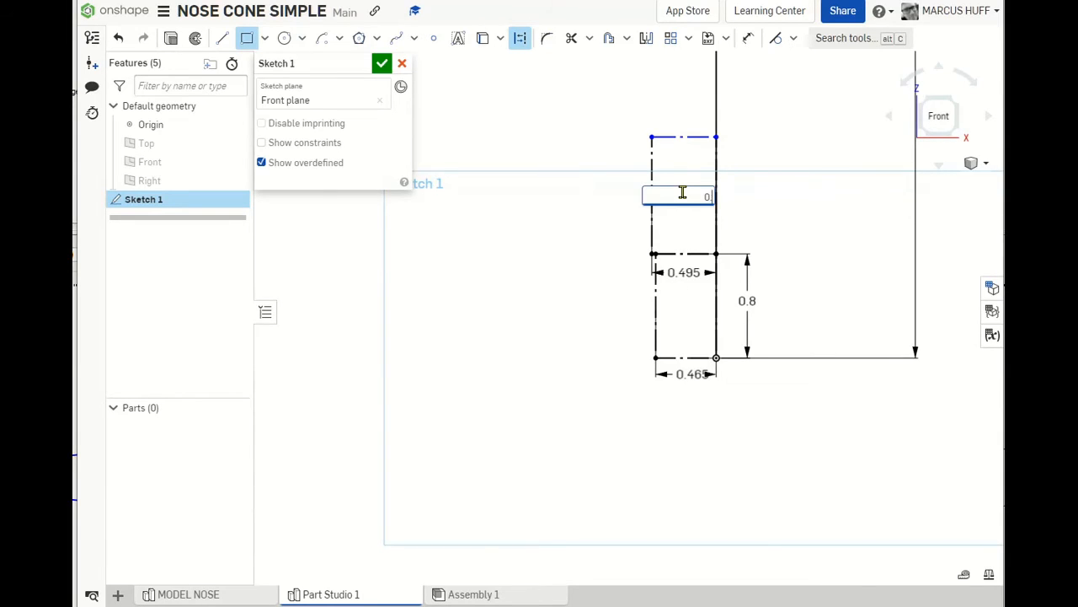
{"action": "type", "text": ".5"}
{"action": "key", "text": "Return"}
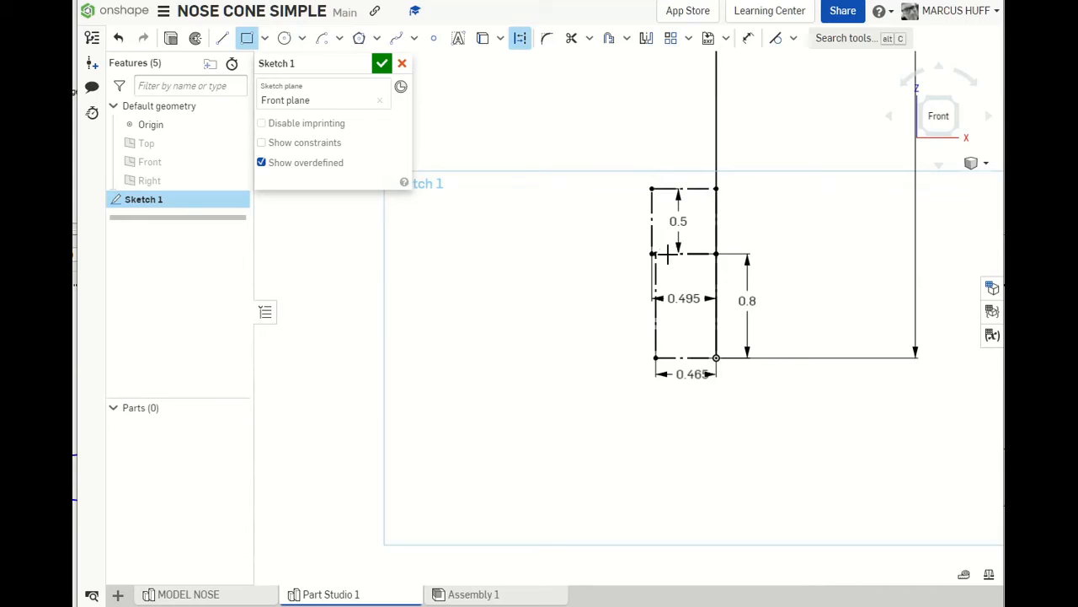
- Move the upper rectangle's width dimension below the lower rectangle's width dimension, and its height dimension to the right of the vertical line
{"action": "scroll", "coordinate": [655, 251], "scroll_direction": "up", "scroll_amount": 1}
{"action": "scroll", "coordinate": [655, 251], "scroll_direction": "up", "scroll_amount": 4}
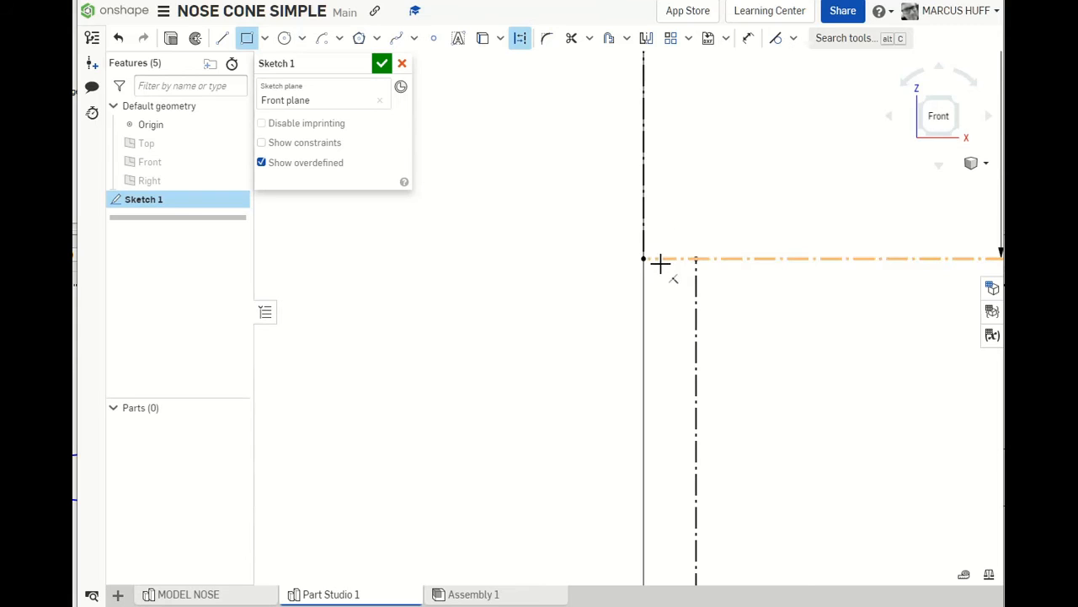
{"action": "scroll", "coordinate": [684, 324], "scroll_direction": "up", "scroll_amount": 4}
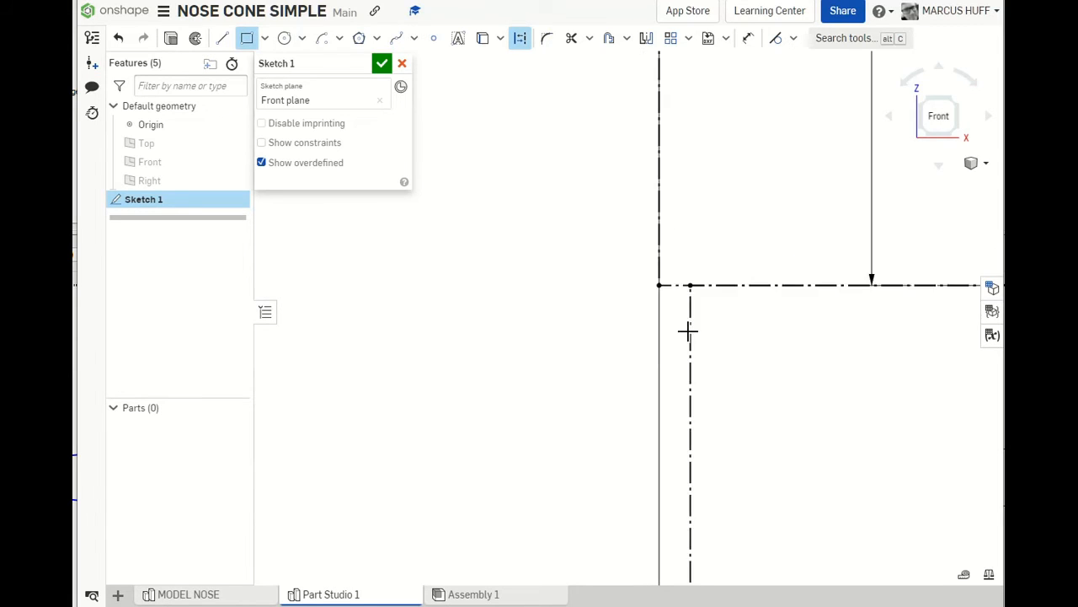
{"action": "scroll", "coordinate": [689, 333], "scroll_direction": "up", "scroll_amount": 3}
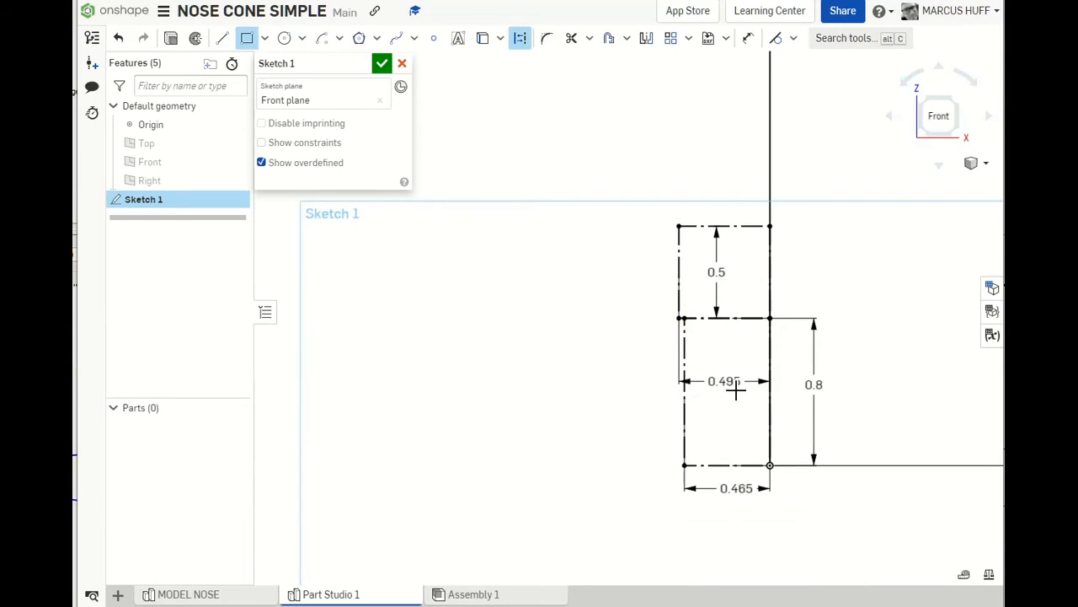
{"action": "left_click_drag", "start_coordinate": [716, 381], "coordinate": [721, 511]}
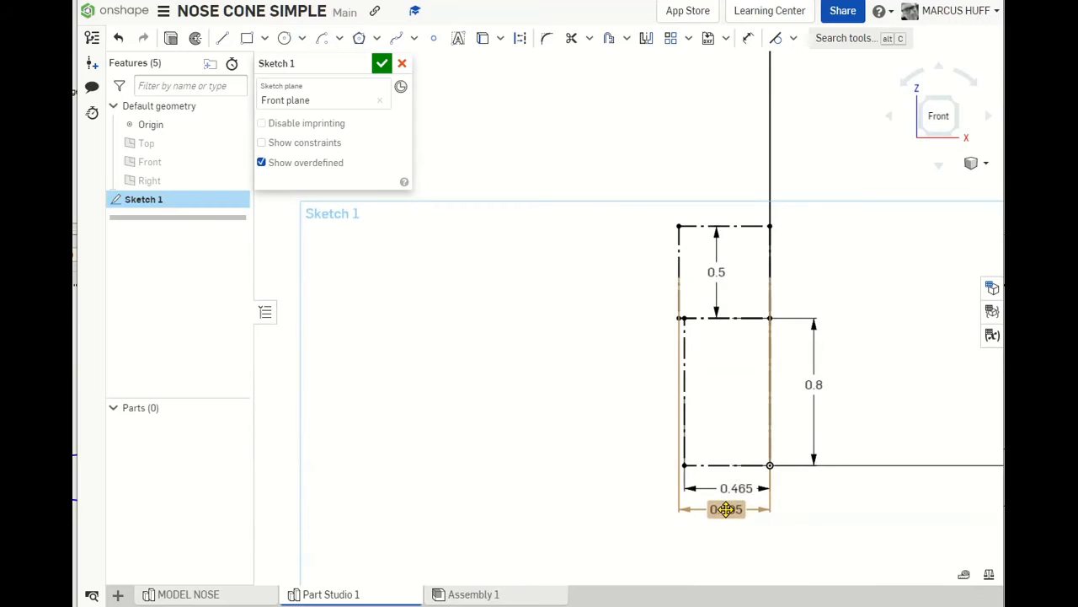
{"action": "left_click_drag", "start_coordinate": [717, 273], "coordinate": [813, 282]}
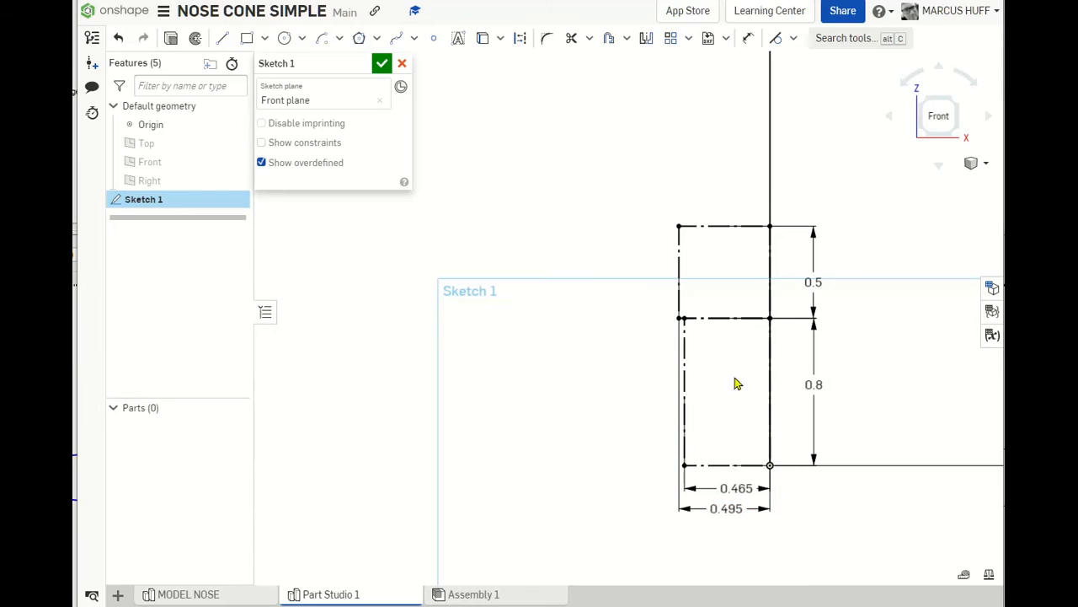
{"action": "left_click", "coordinate": [725, 479]}
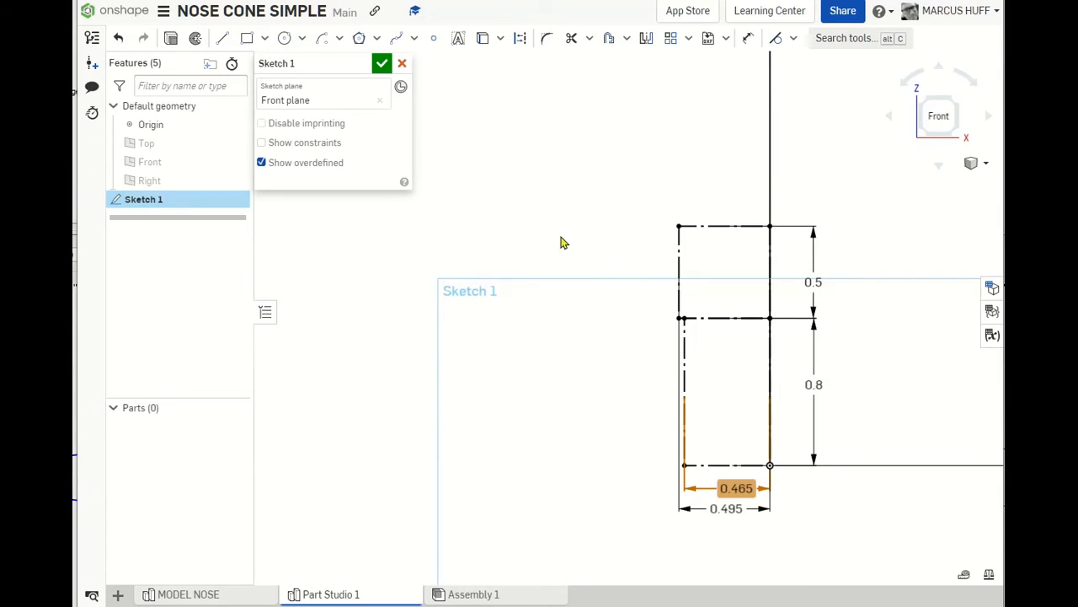
- Sketch a center-point arc of about 3.46 radius, centered right of the vertical line, from the upper rectangle's lower outer corner to that line
{"action": "scroll", "coordinate": [513, 436], "scroll_direction": "down", "scroll_amount": 3}
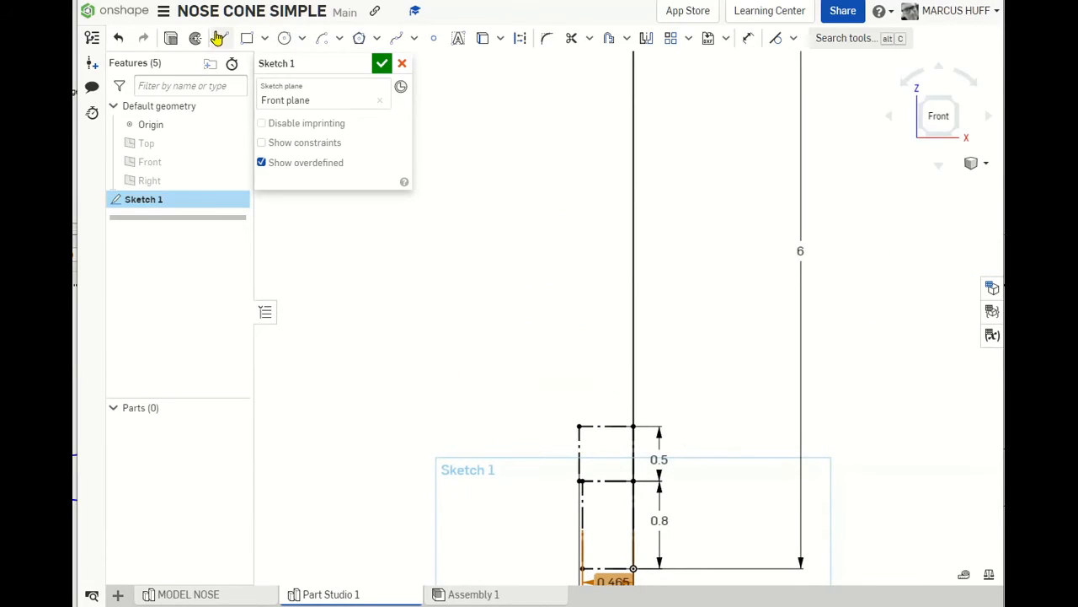
{"action": "left_click", "coordinate": [328, 42]}
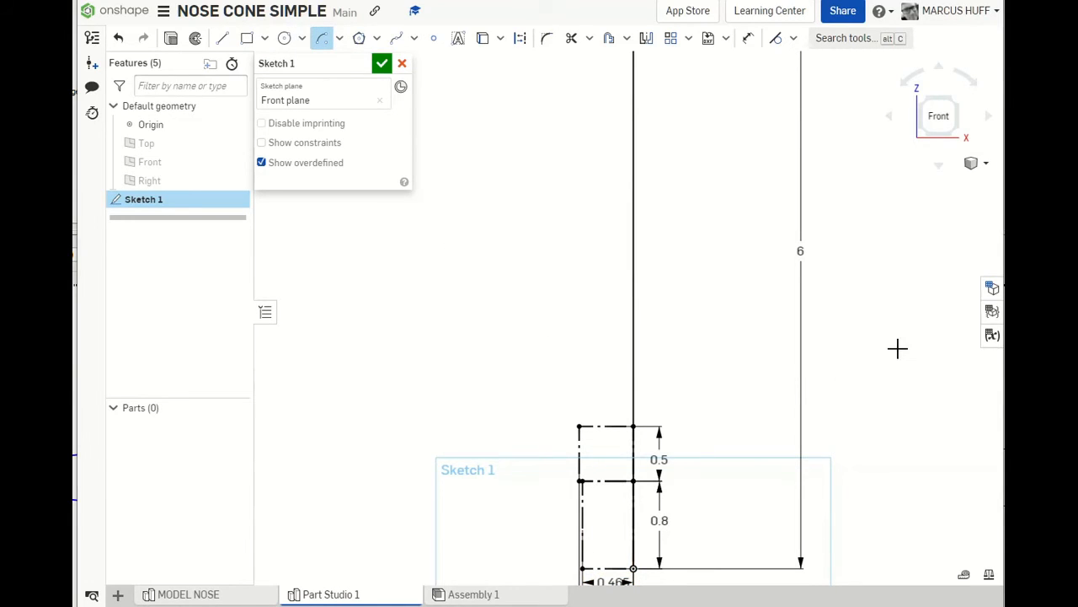
{"action": "scroll", "coordinate": [898, 349], "scroll_direction": "down", "scroll_amount": 3}
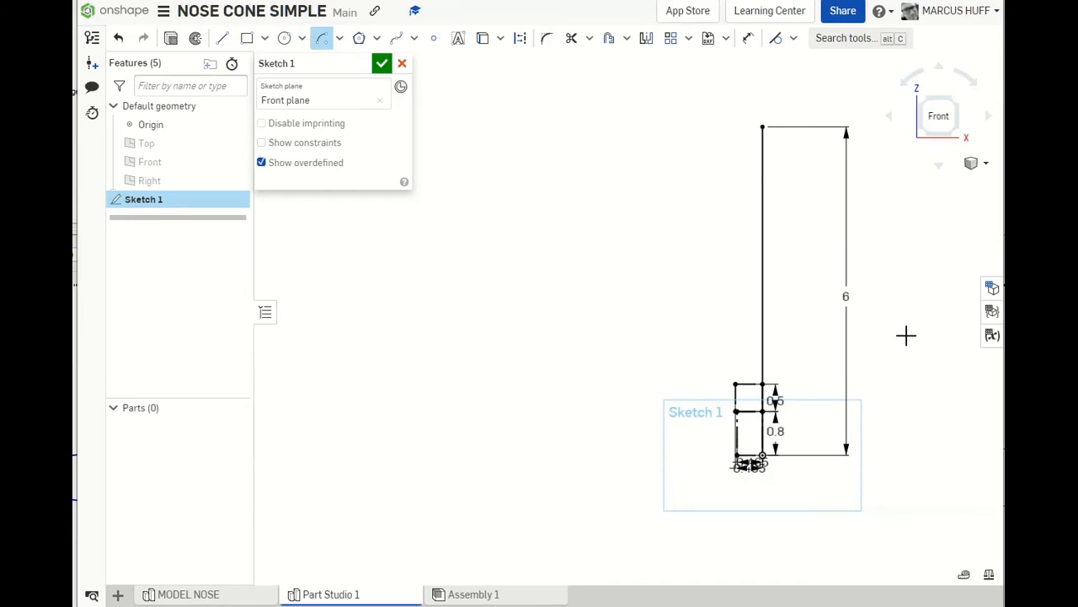
{"action": "left_click", "coordinate": [906, 327]}
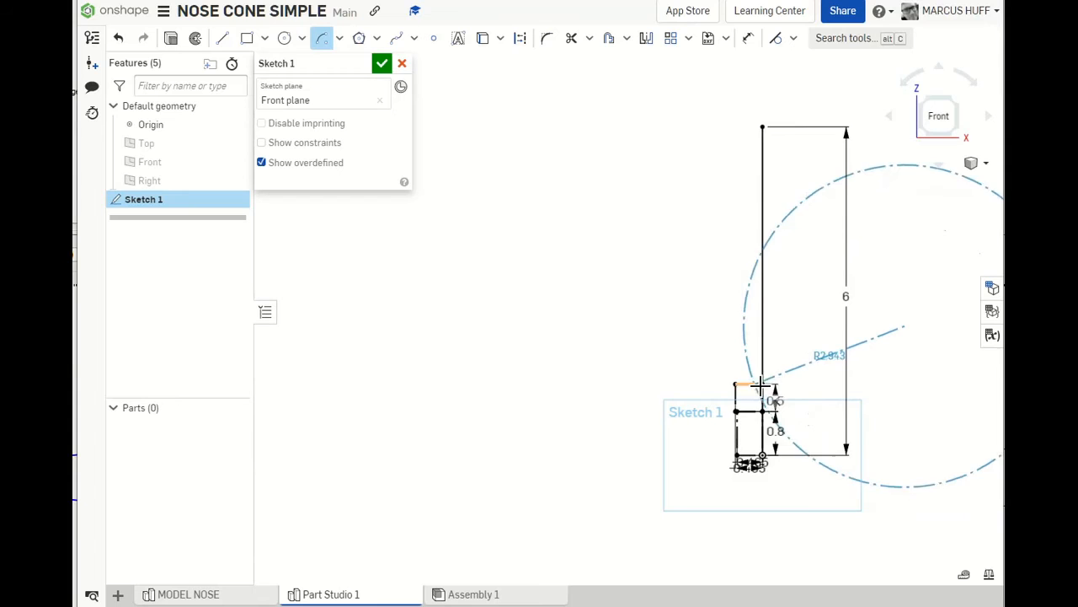
{"action": "scroll", "coordinate": [735, 413], "scroll_direction": "up", "scroll_amount": 5}
{"action": "scroll", "coordinate": [733, 414], "scroll_direction": "up", "scroll_amount": 2}
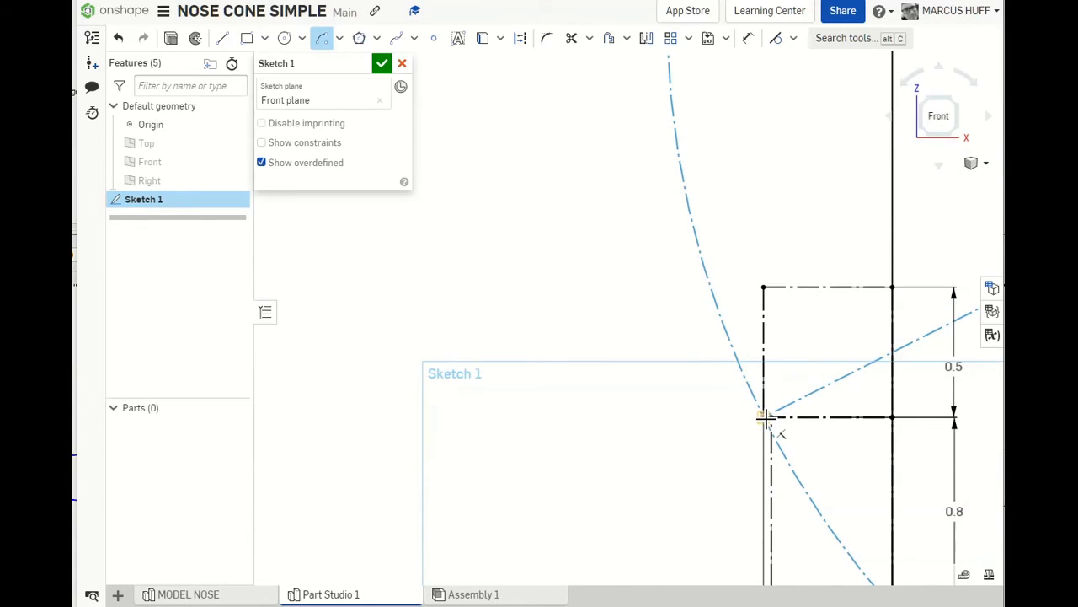
{"action": "left_click", "coordinate": [767, 417]}
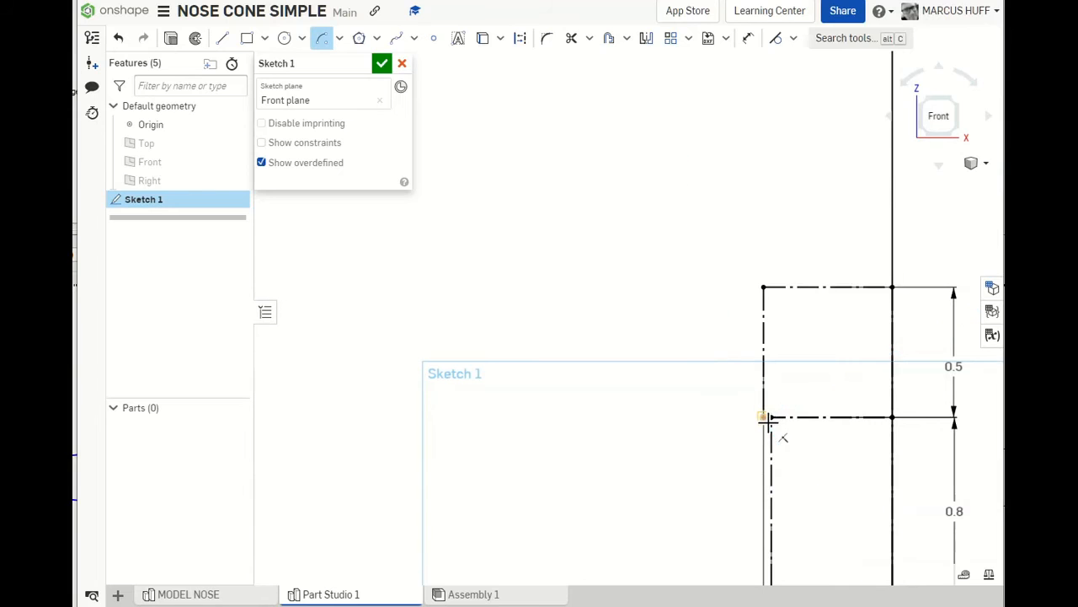
{"action": "mouse_move", "coordinate": [836, 127]}
{"action": "middle_mouse_down"}
{"action": "mouse_move", "coordinate": [544, 486]}
{"action": "mouse_move", "coordinate": [537, 476]}
{"action": "middle_mouse_up"}
{"action": "mouse_move", "coordinate": [663, 102]}
{"action": "middle_mouse_down"}
{"action": "mouse_move", "coordinate": [736, 378]}
{"action": "mouse_move", "coordinate": [746, 464]}
{"action": "middle_mouse_up"}
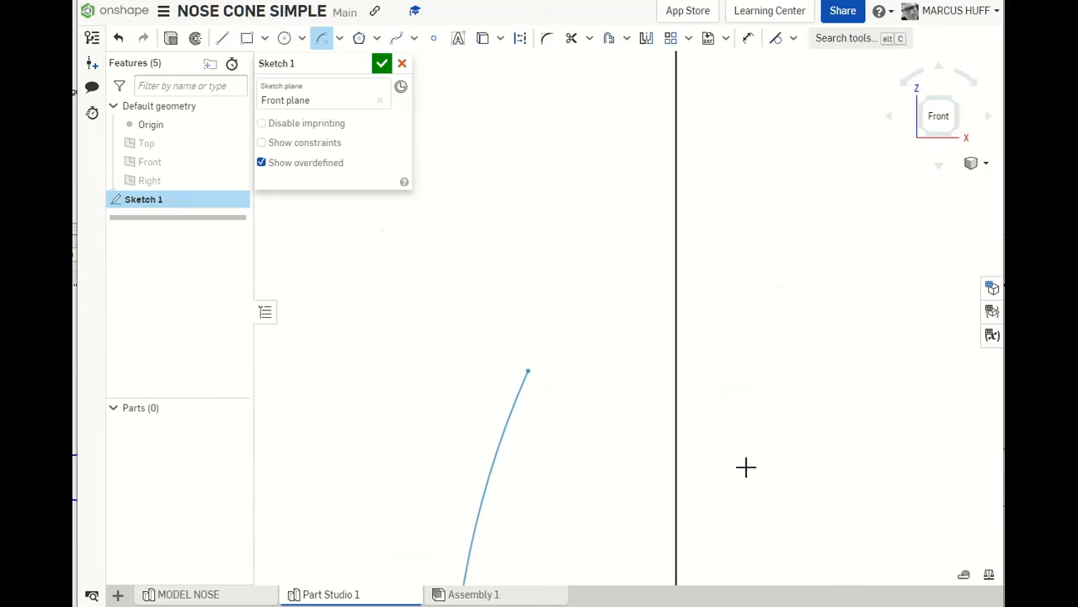
{"action": "left_click", "coordinate": [681, 146]}
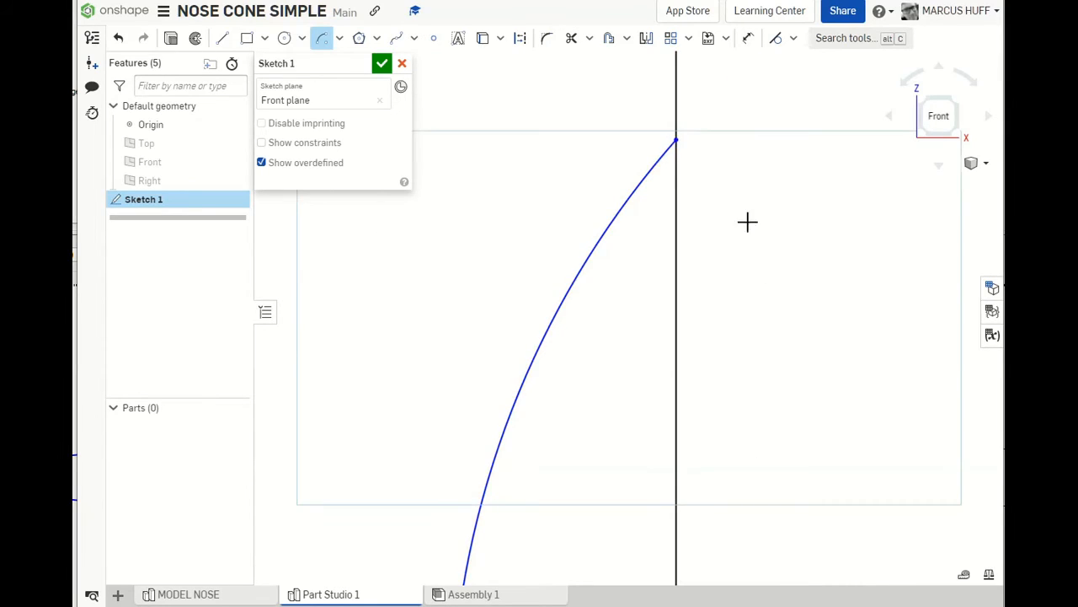
- Make the arc tangent to the upper construction rectangle's outer vertical side
{"action": "scroll", "coordinate": [792, 248], "scroll_direction": "down", "scroll_amount": 5}
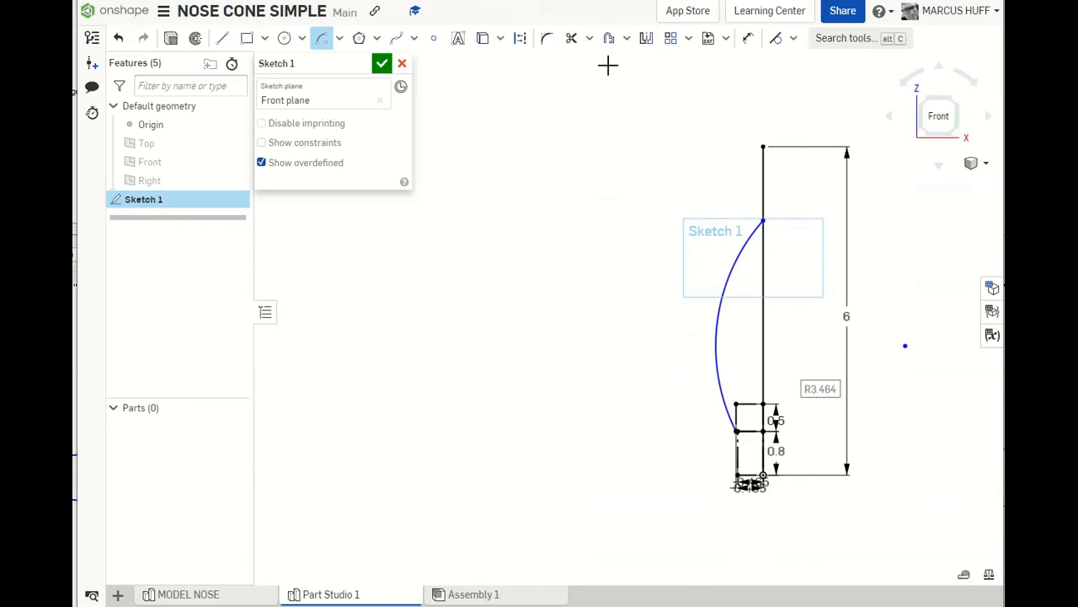
{"action": "left_click", "coordinate": [776, 40]}
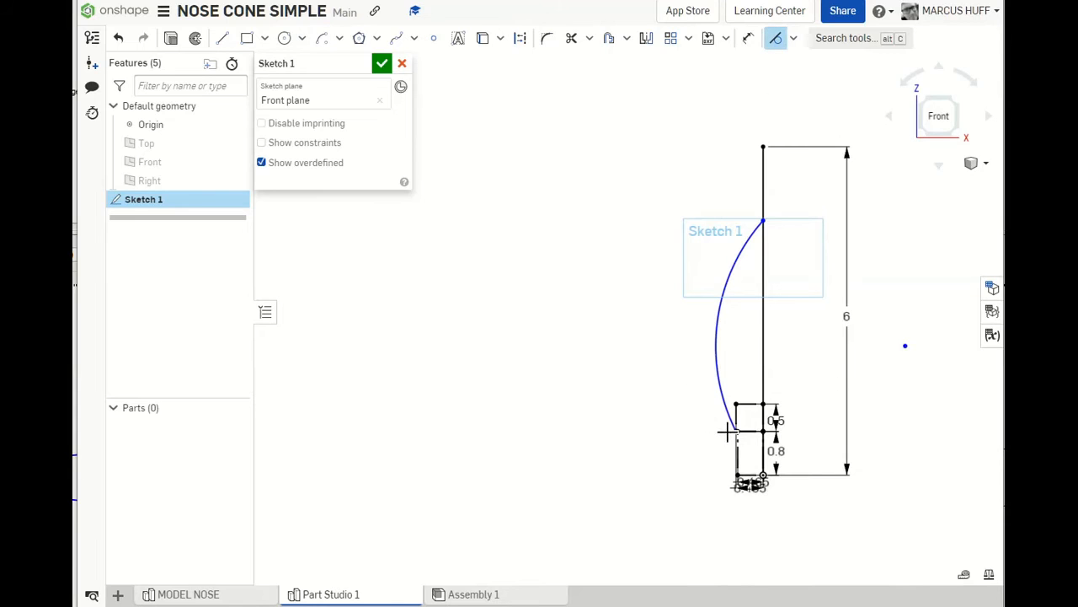
{"action": "left_click", "coordinate": [736, 428]}
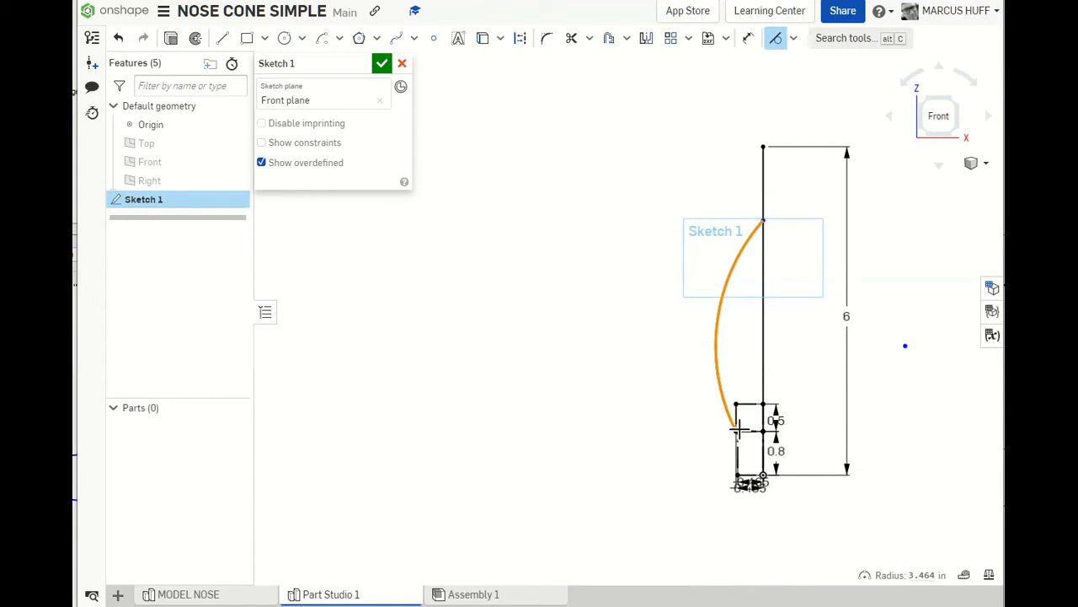
{"action": "scroll", "coordinate": [739, 423], "scroll_direction": "up", "scroll_amount": 5}
{"action": "scroll", "coordinate": [740, 423], "scroll_direction": "up", "scroll_amount": 2}
{"action": "left_click", "coordinate": [735, 428]}
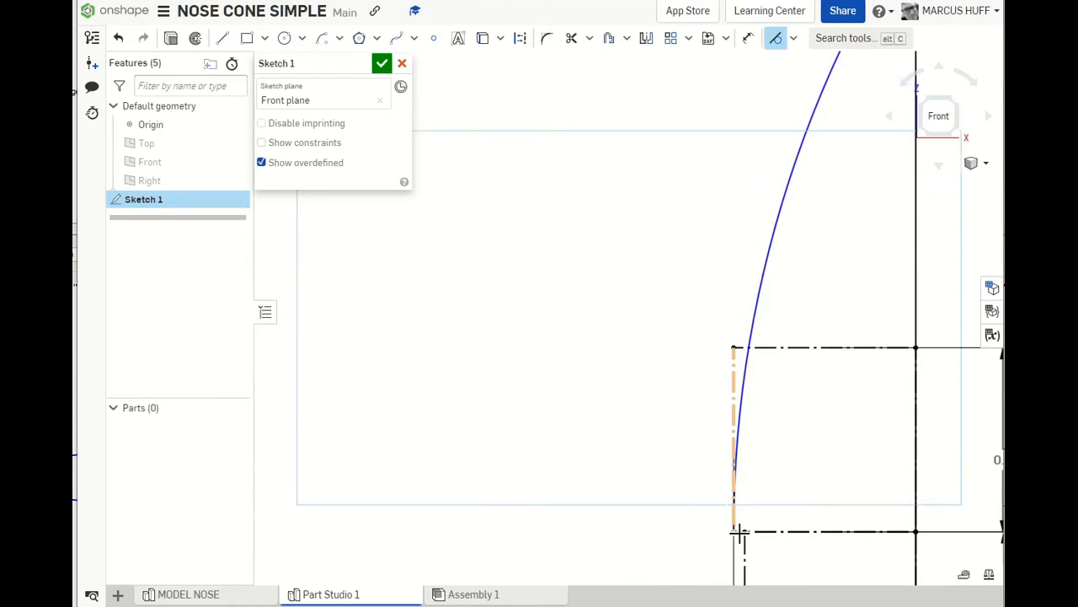
- Reshape the tangent arc by moving its center point outward and back inward until the arc rises about 1.6 in along the vertical line
{"action": "scroll", "coordinate": [705, 295], "scroll_direction": "down", "scroll_amount": 3}
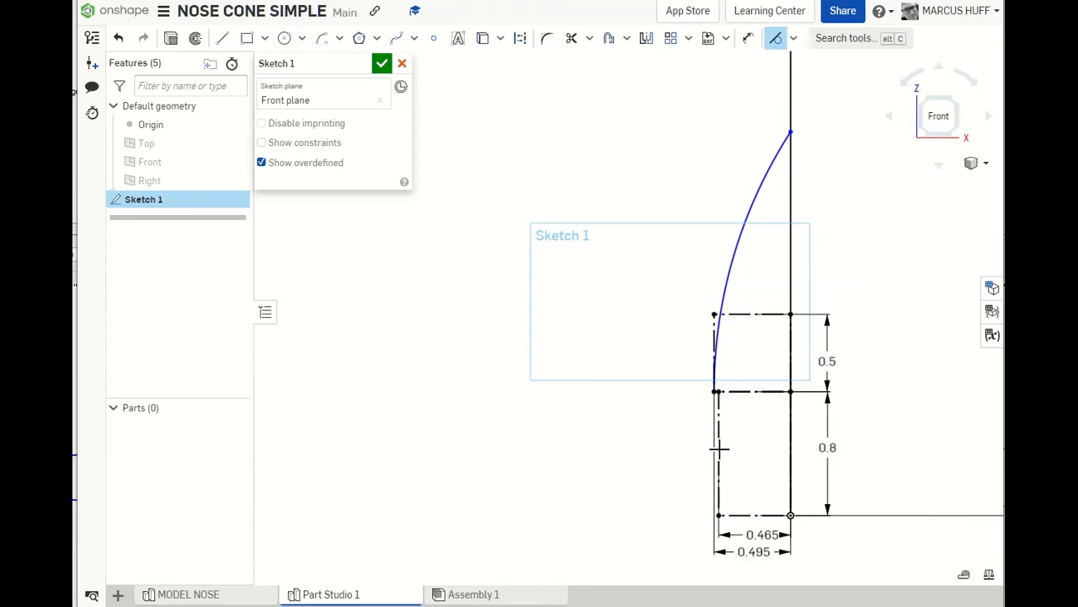
{"action": "scroll", "coordinate": [929, 303], "scroll_direction": "down", "scroll_amount": 3}
{"action": "middle_click_drag", "start_coordinate": [929, 303], "coordinate": [614, 322]}
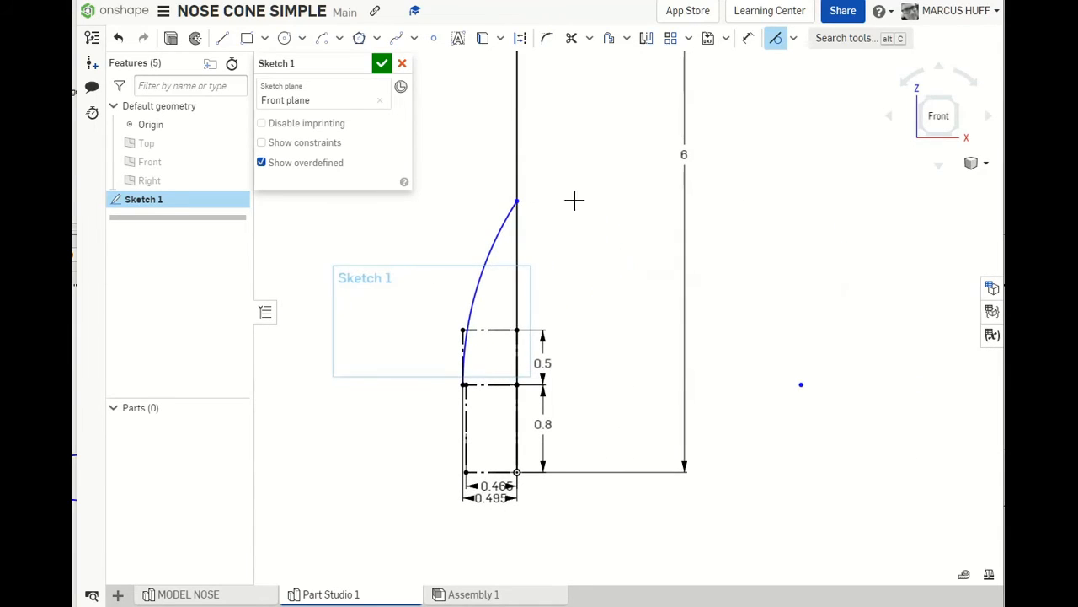
{"action": "middle_click_drag", "start_coordinate": [573, 200], "coordinate": [636, 291]}
{"action": "key", "text": "Escape"}
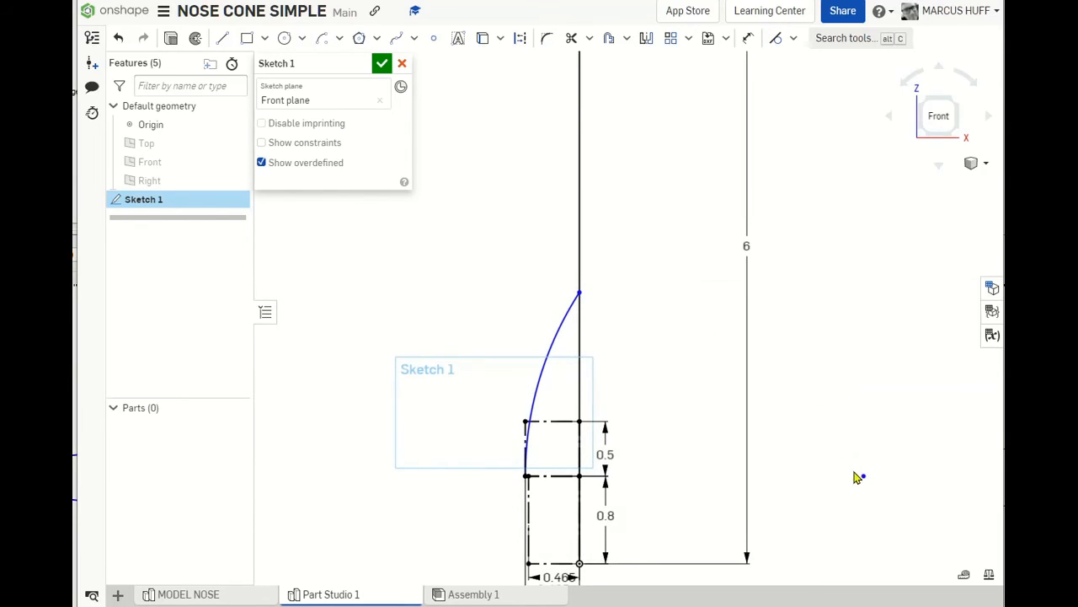
{"action": "mouse_move", "coordinate": [864, 474]}
{"action": "left_mouse_down"}
{"action": "mouse_move", "coordinate": [831, 423]}
{"action": "mouse_move", "coordinate": [812, 420]}
{"action": "mouse_move", "coordinate": [757, 466]}
{"action": "mouse_move", "coordinate": [682, 495]}
{"action": "mouse_move", "coordinate": [602, 487]}
{"action": "mouse_move", "coordinate": [650, 475]}
{"action": "mouse_move", "coordinate": [814, 380]}
{"action": "mouse_move", "coordinate": [1001, 405]}
{"action": "mouse_move", "coordinate": [983, 395]}
{"action": "mouse_move", "coordinate": [973, 459]}
{"action": "left_mouse_up"}
{"action": "scroll", "coordinate": [969, 482], "scroll_direction": "down", "scroll_amount": 4}
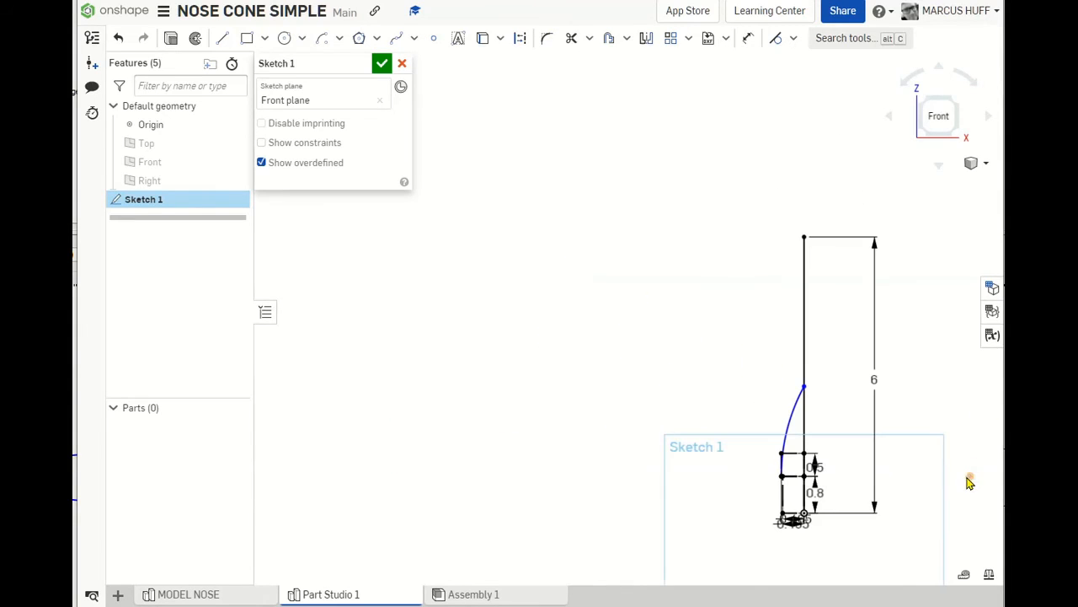
{"action": "left_click_drag", "start_coordinate": [970, 475], "coordinate": [989, 478]}
{"action": "mouse_move", "coordinate": [962, 414]}
{"action": "middle_mouse_down"}
{"action": "mouse_move", "coordinate": [633, 361]}
{"action": "mouse_move", "coordinate": [548, 396]}
{"action": "middle_mouse_up"}
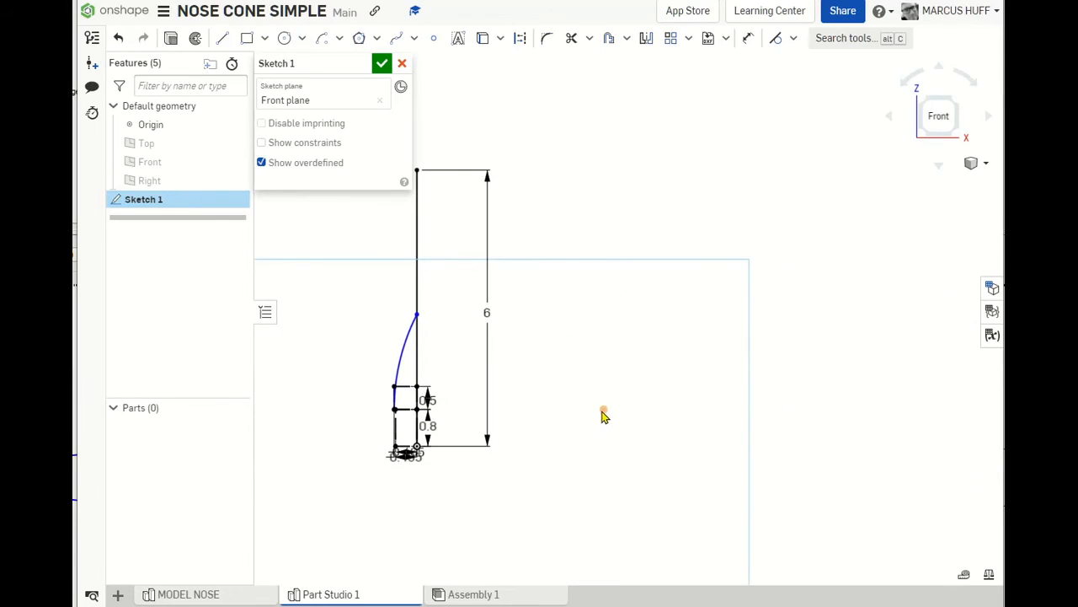
{"action": "mouse_move", "coordinate": [603, 413]}
{"action": "left_mouse_down"}
{"action": "mouse_move", "coordinate": [809, 405]}
{"action": "mouse_move", "coordinate": [510, 412]}
{"action": "mouse_move", "coordinate": [543, 410]}
{"action": "mouse_move", "coordinate": [523, 409]}
{"action": "left_mouse_up"}
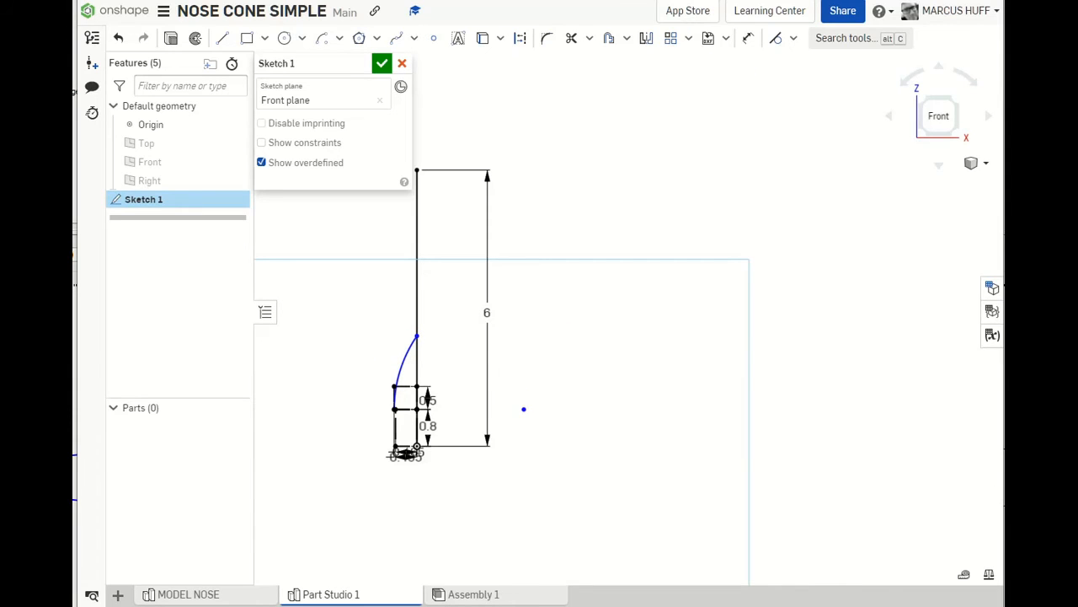
- Try dimensioning the height from the upper rectangle's lower edge to the arc's upper end, and undo that dimension
{"action": "left_click", "coordinate": [745, 40]}
{"action": "scroll", "coordinate": [417, 376], "scroll_direction": "up", "scroll_amount": 1}
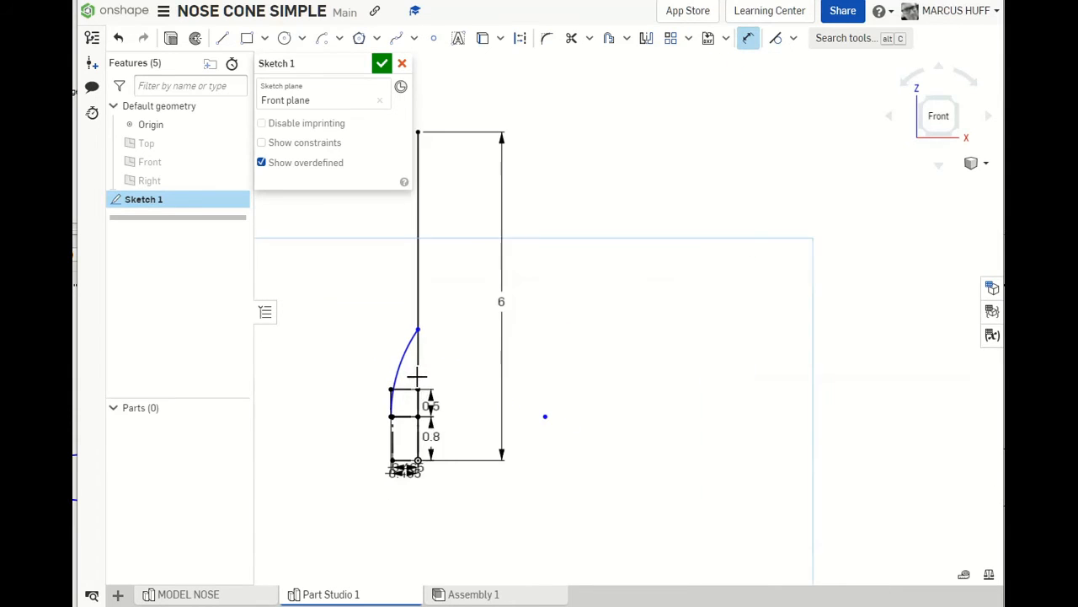
{"action": "scroll", "coordinate": [440, 318], "scroll_direction": "up", "scroll_amount": 3}
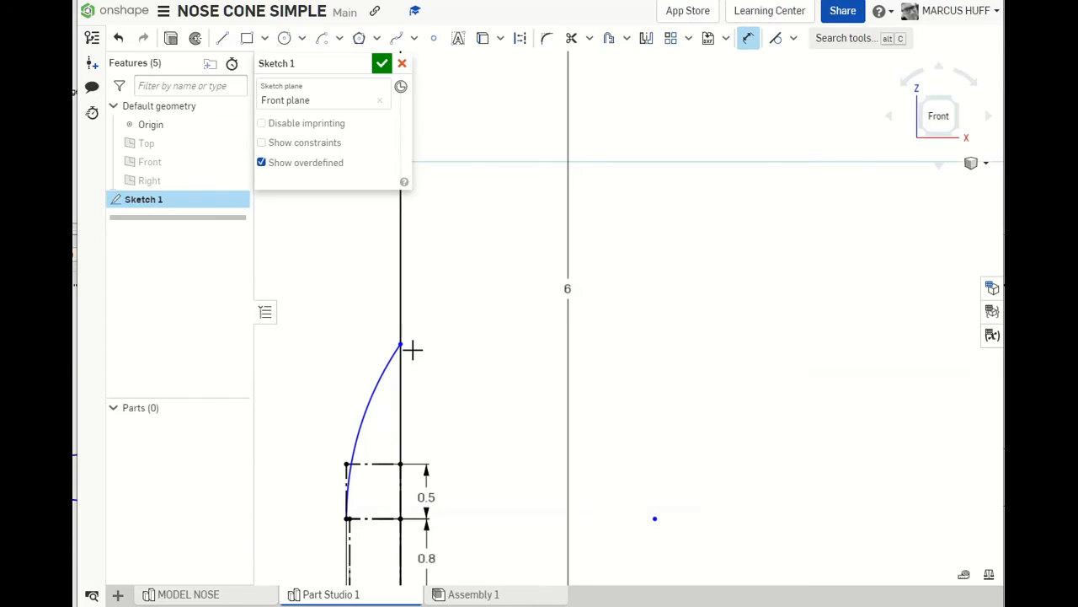
{"action": "left_click", "coordinate": [408, 521]}
{"action": "left_click", "coordinate": [540, 427]}
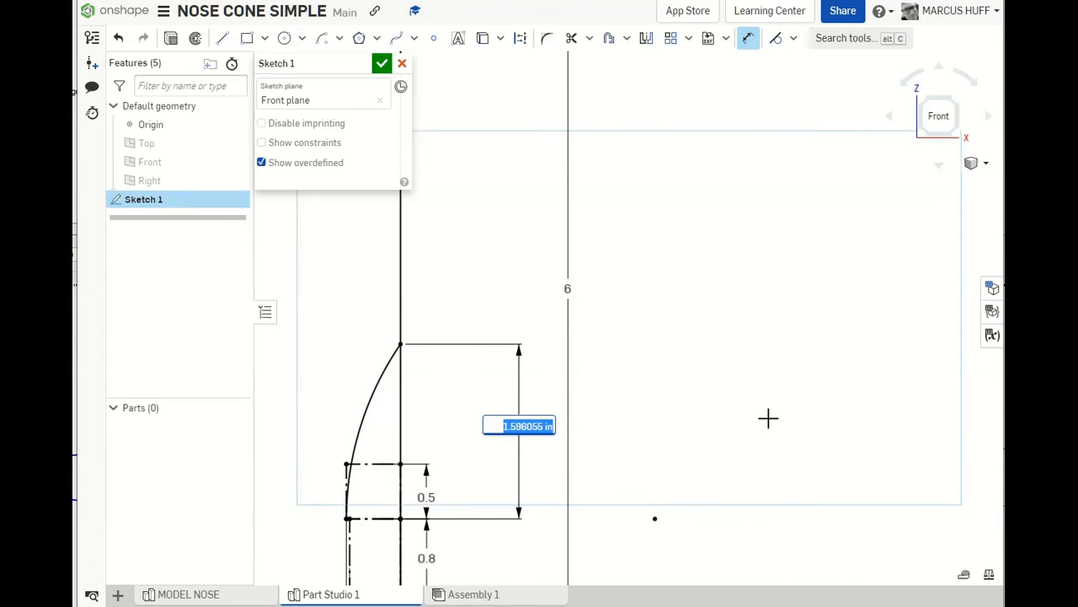
{"action": "left_click", "coordinate": [768, 418]}
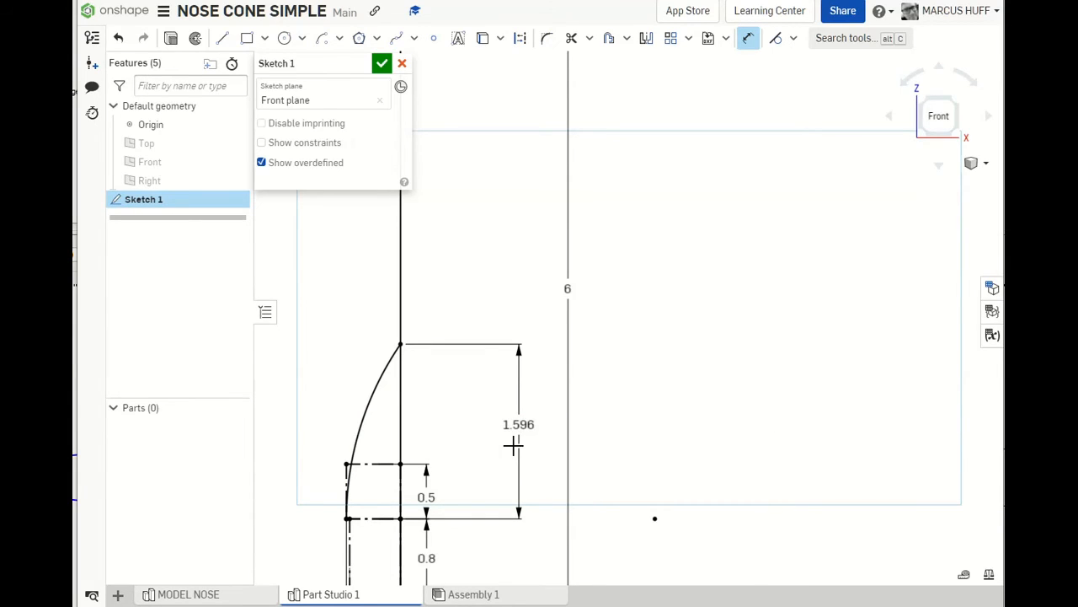
{"action": "key", "text": "ctrl+z"}
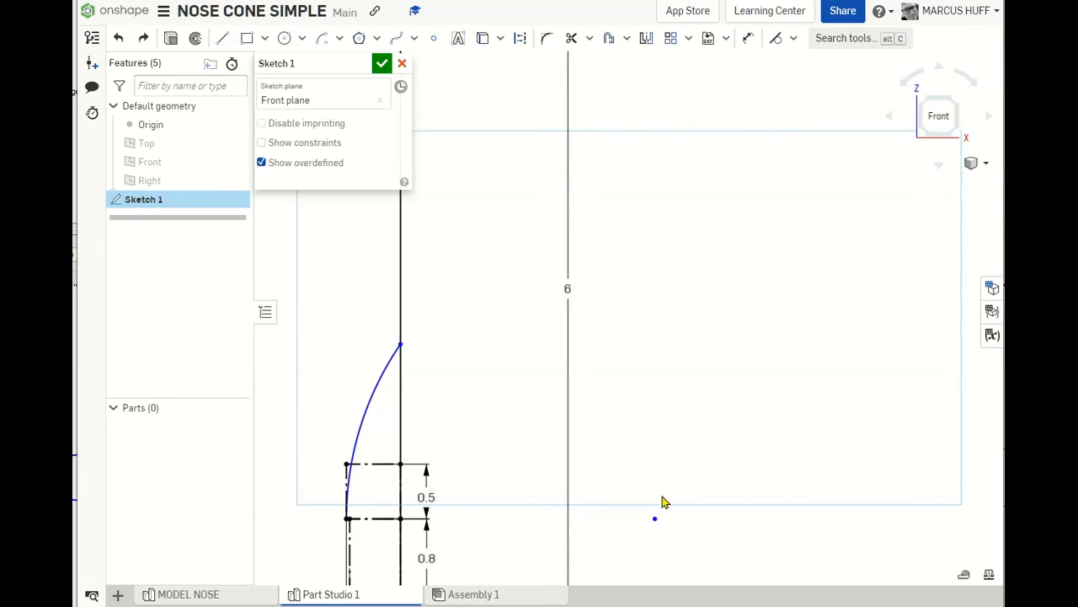
- Undo and redo the recent shape changes of the tangent arc
{"action": "key", "text": "ctrl+z"}
{"action": "key", "text": "ctrl+z"}
{"action": "key", "text": "ctrl+z"}
{"action": "left_click_drag", "start_coordinate": [634, 317], "coordinate": [591, 572]}
{"action": "key", "text": "ctrl+y"}
{"action": "key", "text": "ctrl+y"}
{"action": "key", "text": "ctrl+y"}
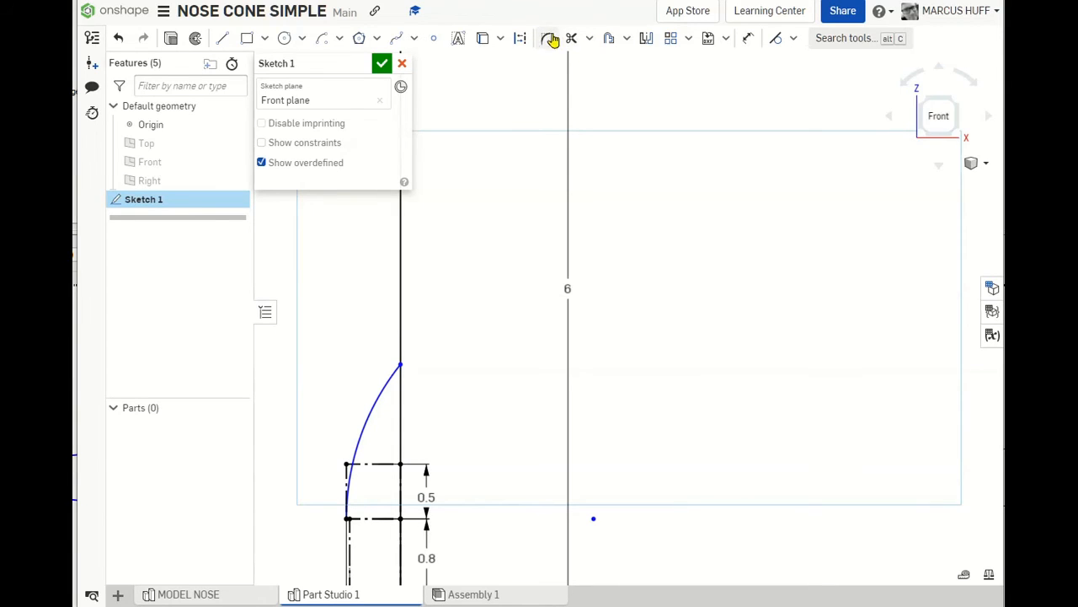
- Dimension the height from the upper rectangle's lower inner corner to the arc's upper end as 3 in
{"action": "left_click", "coordinate": [745, 39]}
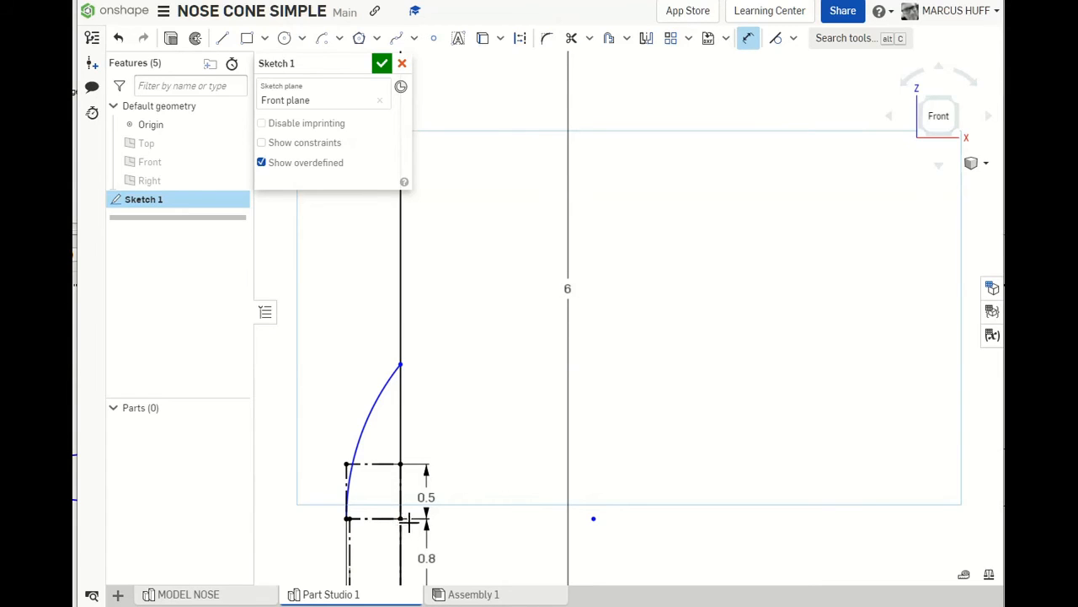
{"action": "left_click", "coordinate": [407, 365]}
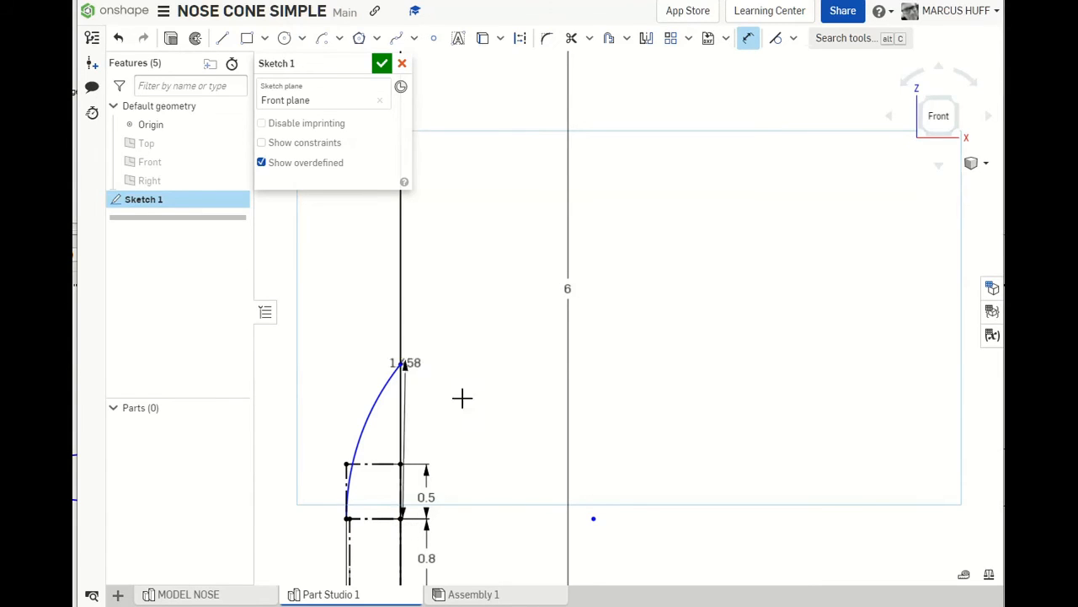
{"action": "left_click", "coordinate": [524, 448]}
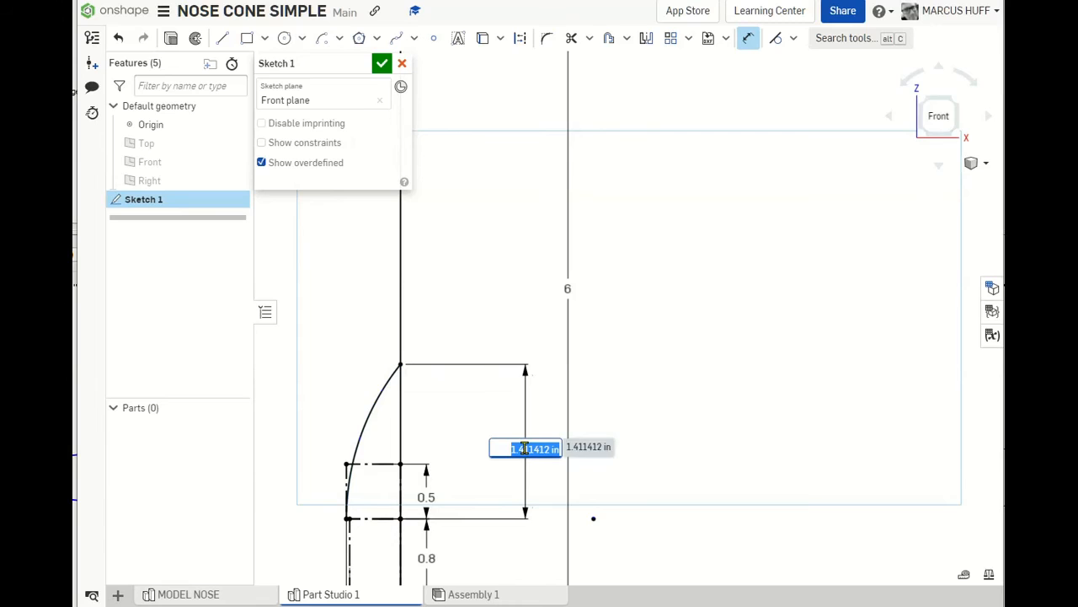
{"action": "type", "text": "3"}
{"action": "key", "text": "Return"}
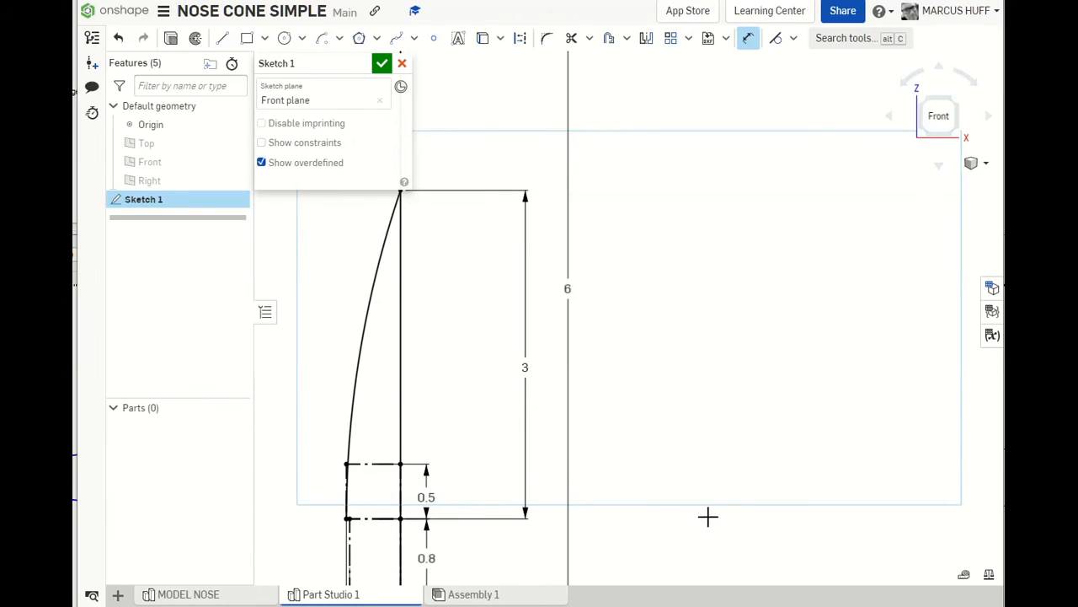
- Draw a short solid horizontal line from the arc's lower end to the lower rectangle's upper outer corner
{"action": "scroll", "coordinate": [708, 512], "scroll_direction": "down", "scroll_amount": 5}
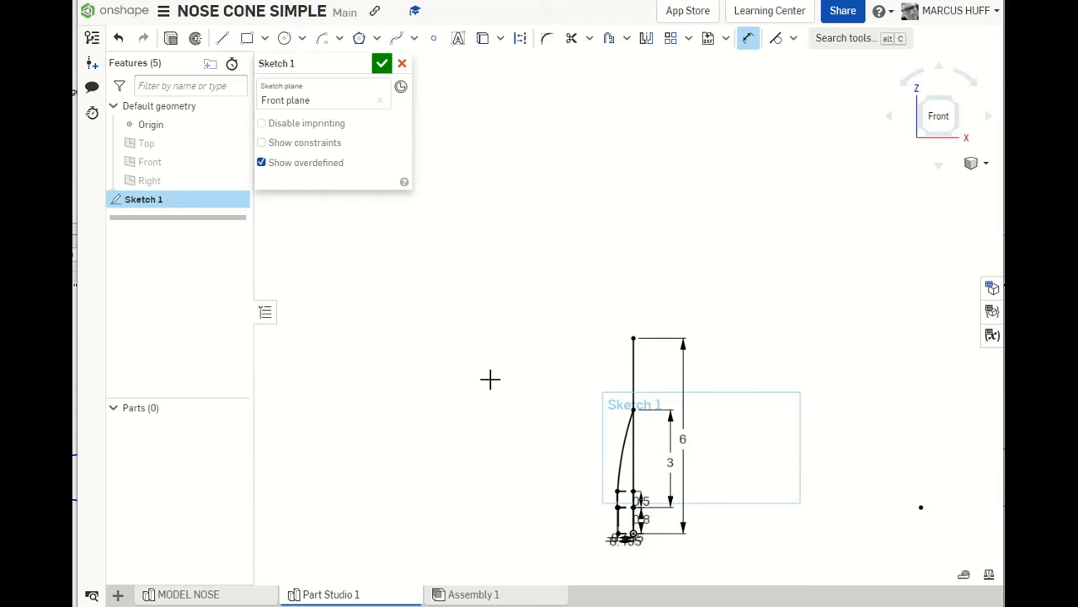
{"action": "middle_click_drag", "start_coordinate": [610, 493], "coordinate": [606, 494]}
{"action": "scroll", "coordinate": [605, 493], "scroll_direction": "down", "scroll_amount": 2}
{"action": "scroll", "coordinate": [548, 349], "scroll_direction": "up", "scroll_amount": 6}
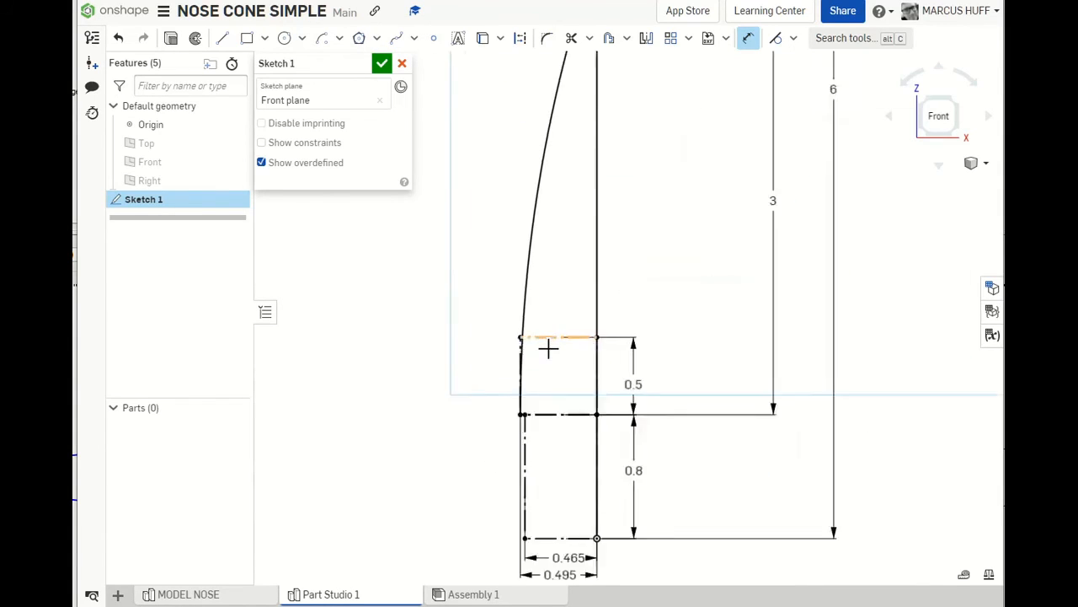
{"action": "middle_click_drag", "start_coordinate": [497, 446], "coordinate": [423, 315]}
{"action": "middle_click_drag", "start_coordinate": [532, 274], "coordinate": [534, 272]}
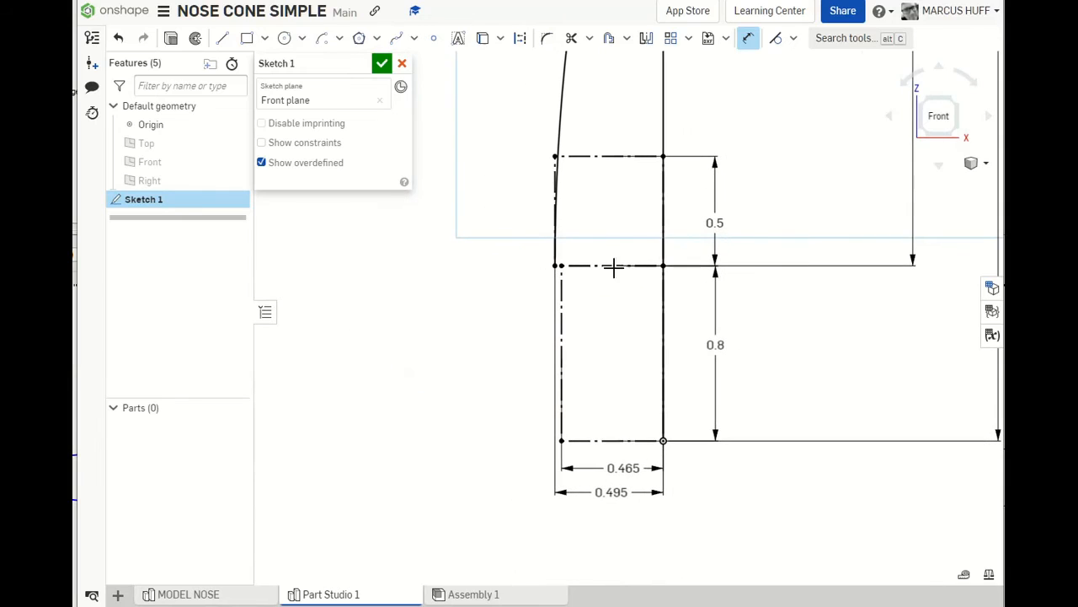
{"action": "left_click", "coordinate": [222, 37]}
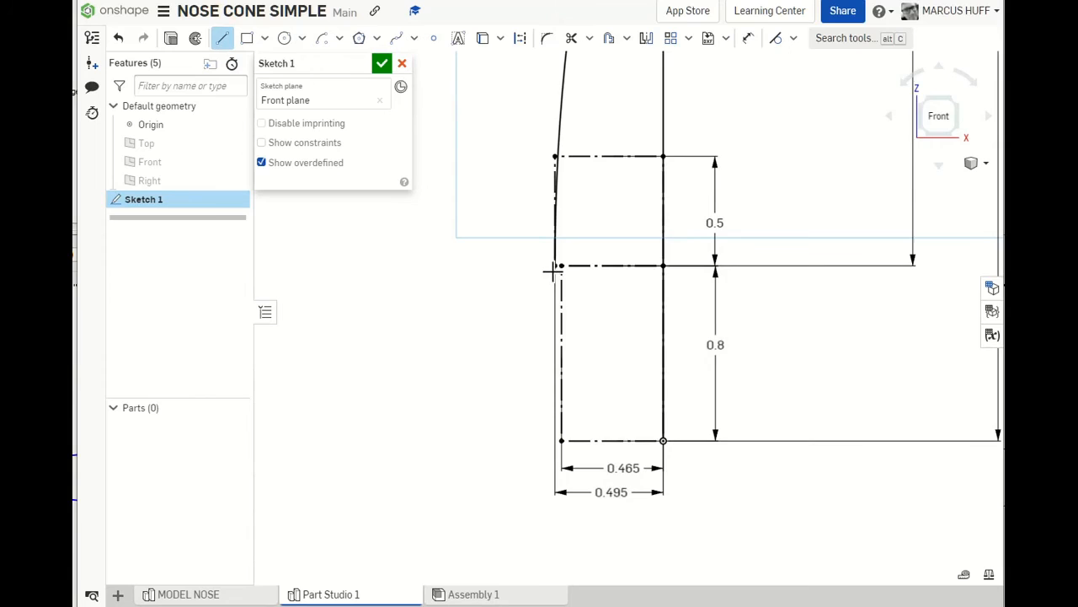
{"action": "scroll", "coordinate": [556, 268], "scroll_direction": "up", "scroll_amount": 4}
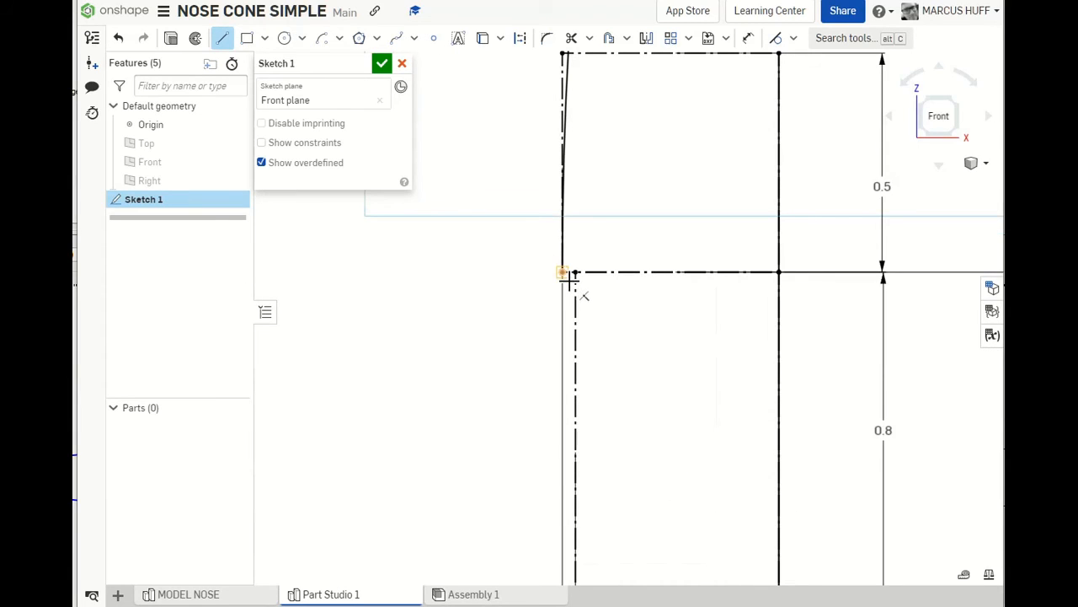
{"action": "left_click", "coordinate": [569, 278]}
{"action": "left_click", "coordinate": [580, 278]}
- Trace the lower rectangle's outer side and bottom edge with solid lines ending at the origin, and finish the sketch
{"action": "left_click", "coordinate": [581, 279]}
{"action": "scroll", "coordinate": [640, 388], "scroll_direction": "up", "scroll_amount": 2}
{"action": "scroll", "coordinate": [640, 387], "scroll_direction": "down", "scroll_amount": 3}
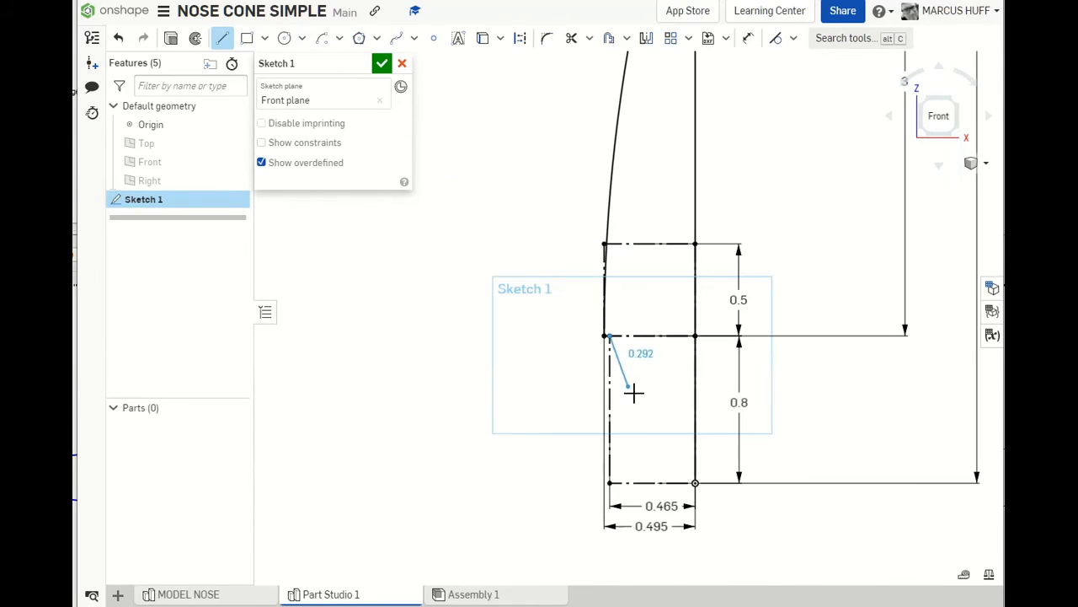
{"action": "left_click", "coordinate": [610, 484]}
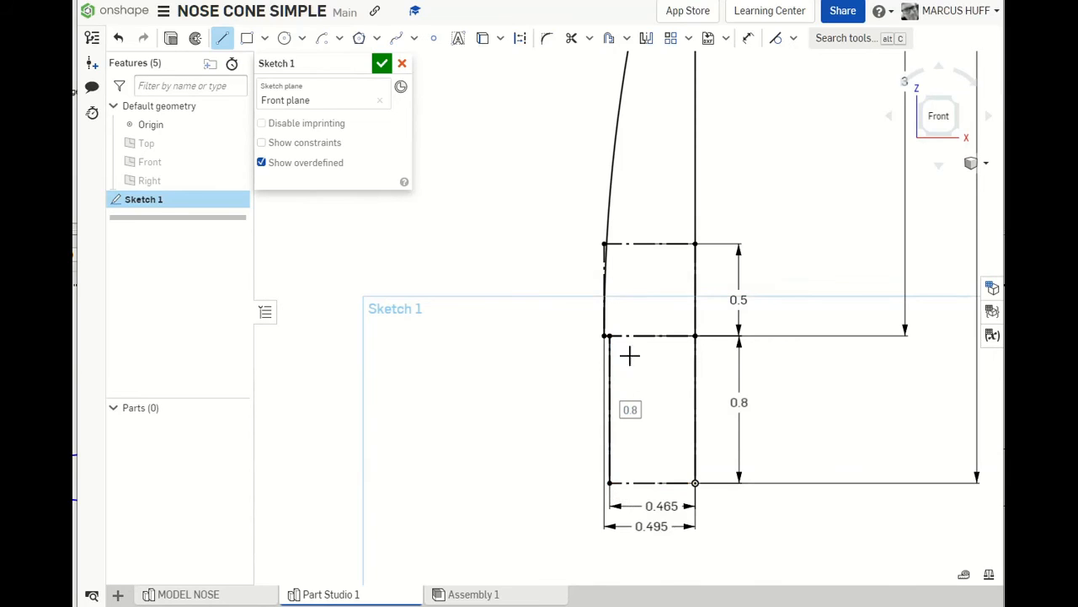
{"action": "left_click", "coordinate": [610, 483]}
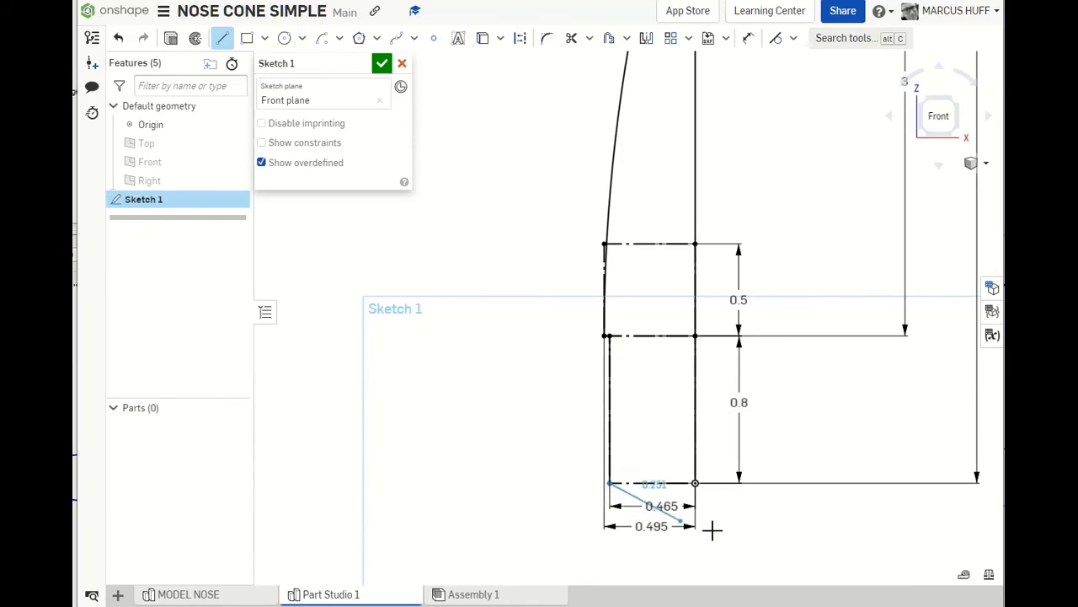
{"action": "left_click", "coordinate": [695, 483]}
{"action": "scroll", "coordinate": [477, 441], "scroll_direction": "down", "scroll_amount": 5}
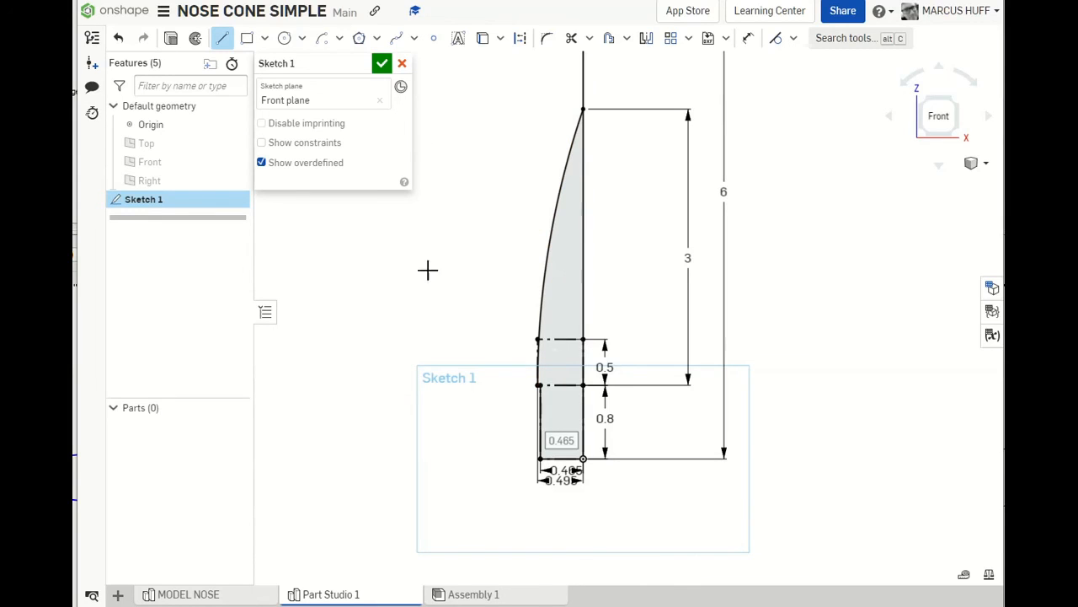
{"action": "left_click", "coordinate": [381, 64]}
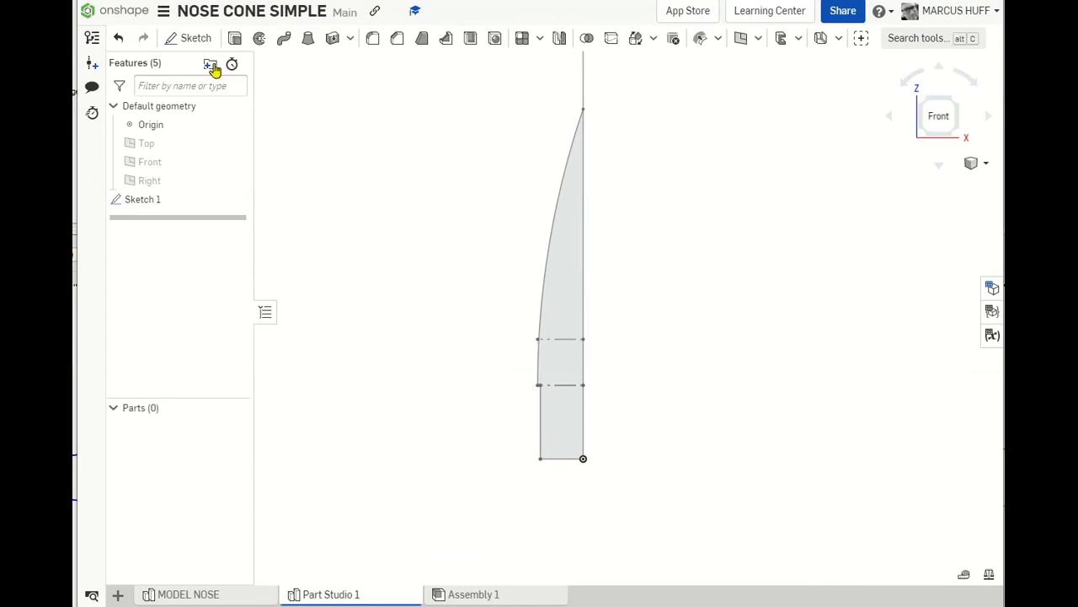
- Revolve the closed nose cone profile a full turn around the vertical center line as a new solid
{"action": "left_click", "coordinate": [259, 38]}
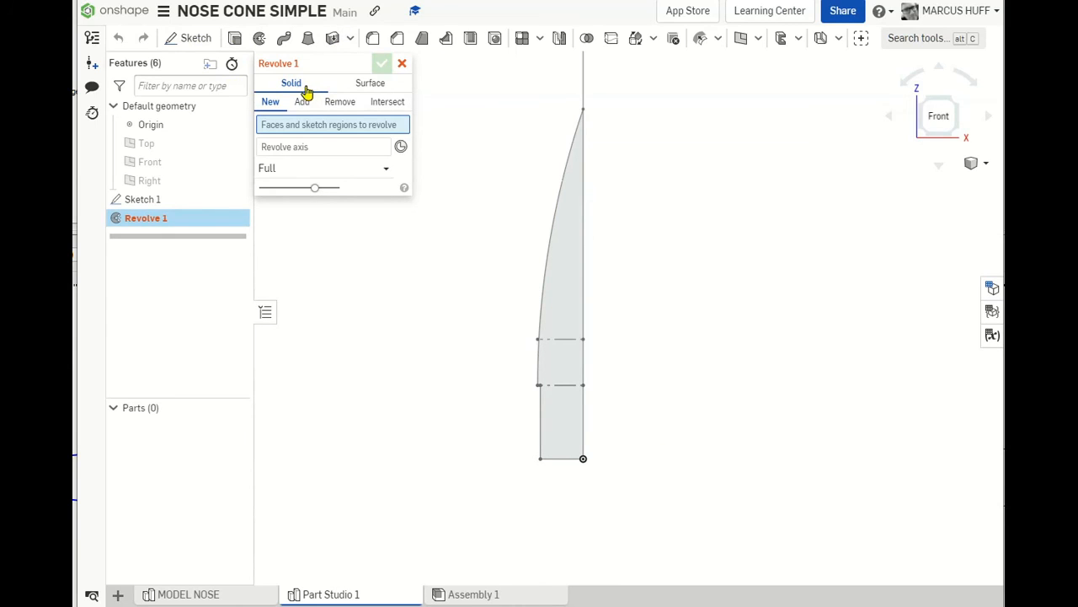
{"action": "mouse_move", "coordinate": [647, 496]}
{"action": "left_mouse_down"}
{"action": "mouse_move", "coordinate": [509, 206]}
{"action": "mouse_move", "coordinate": [525, 77]}
{"action": "mouse_move", "coordinate": [515, 85]}
{"action": "left_mouse_up"}
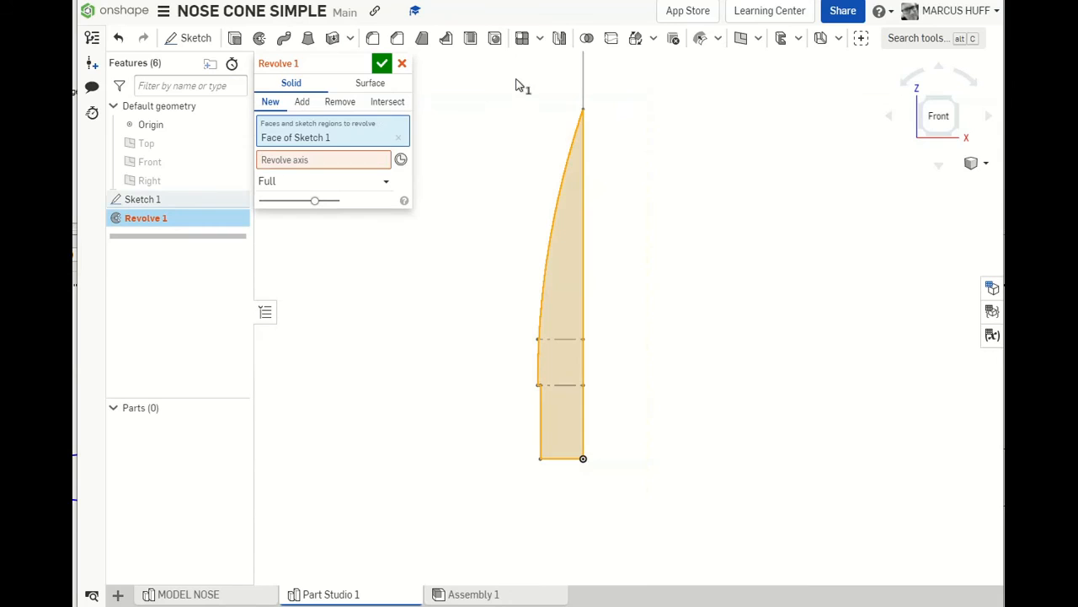
{"action": "left_click", "coordinate": [334, 159]}
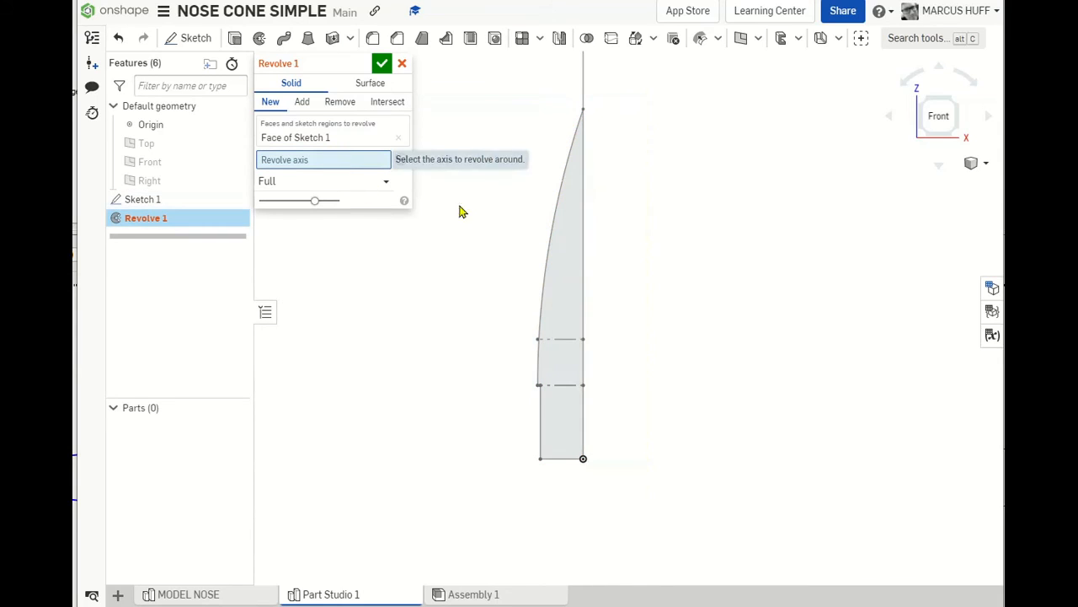
{"action": "left_click", "coordinate": [585, 259]}
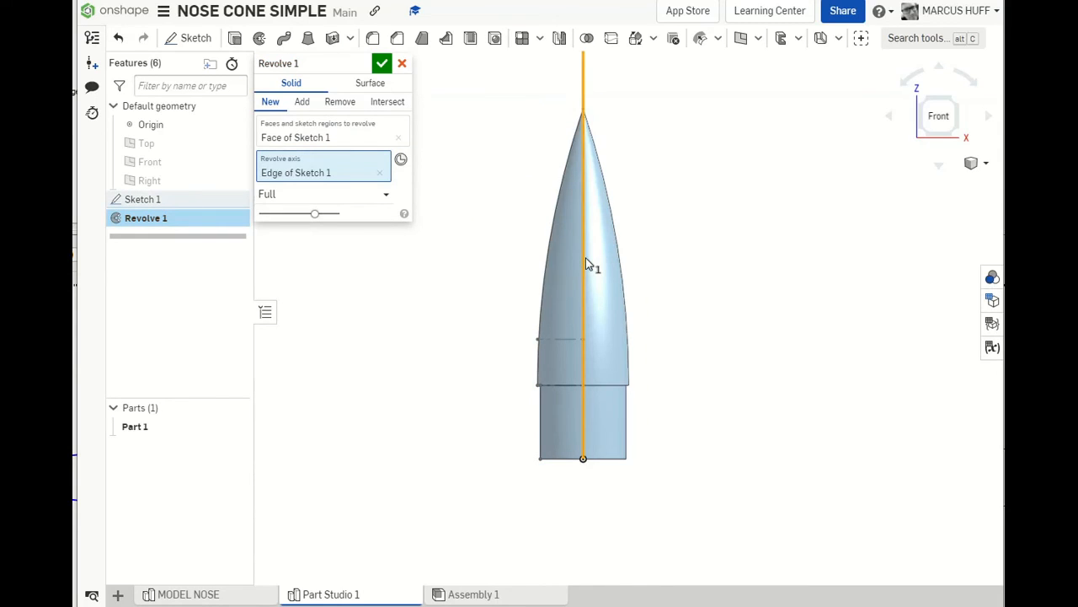
{"action": "mouse_move", "coordinate": [758, 380]}
{"action": "right_mouse_down"}
{"action": "mouse_move", "coordinate": [725, 334]}
{"action": "mouse_move", "coordinate": [730, 303]}
{"action": "mouse_move", "coordinate": [738, 308]}
{"action": "right_mouse_up"}
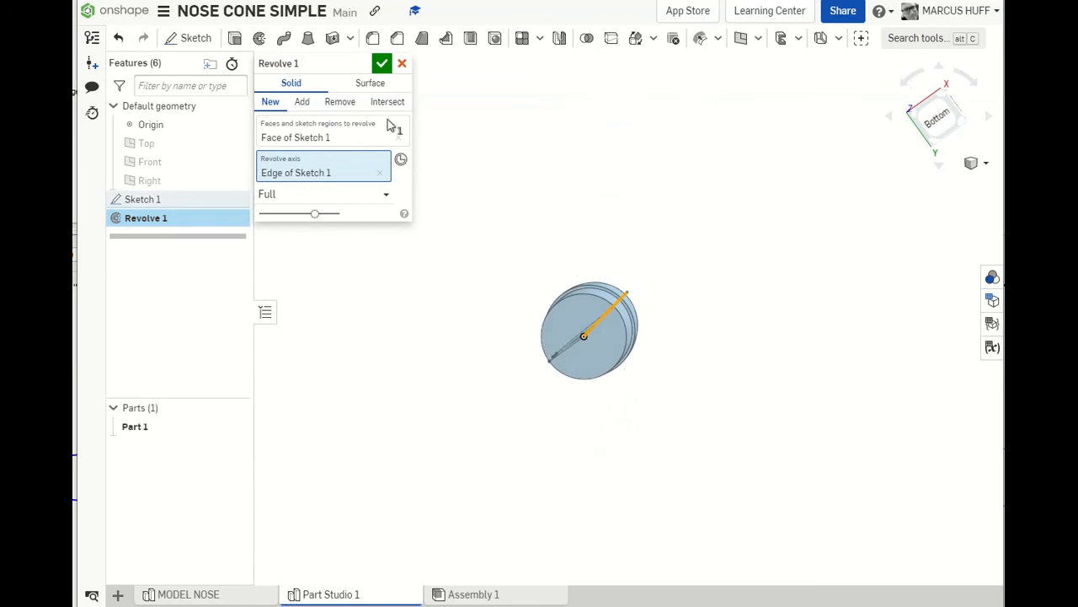
{"action": "left_click", "coordinate": [381, 63]}
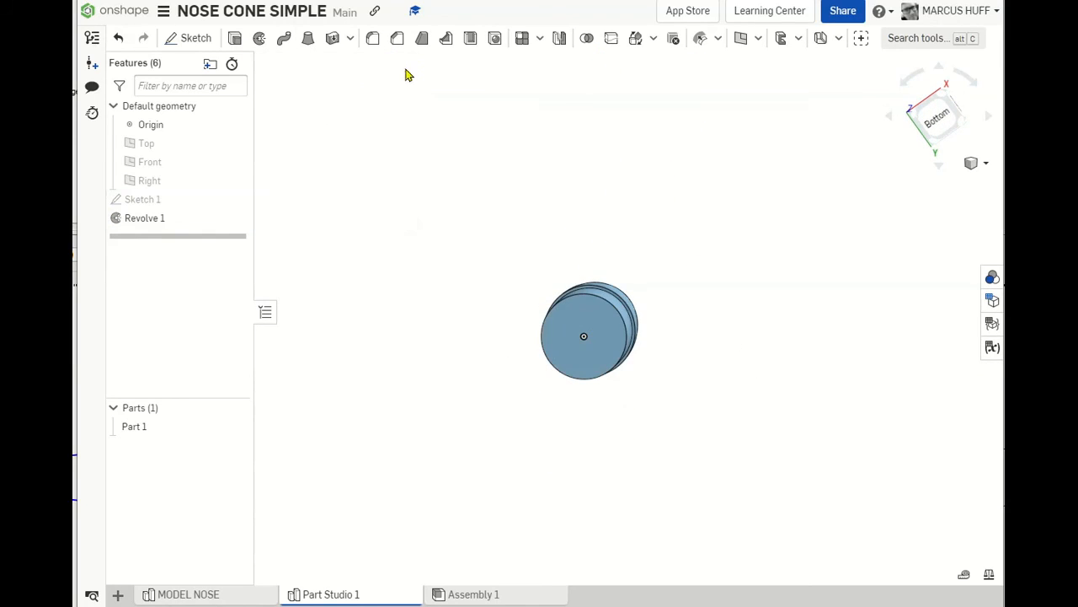
- Shell the nose cone to a 0.016 in wall thickness, removing the flat bottom face of the shoulder
{"action": "left_click", "coordinate": [471, 41]}
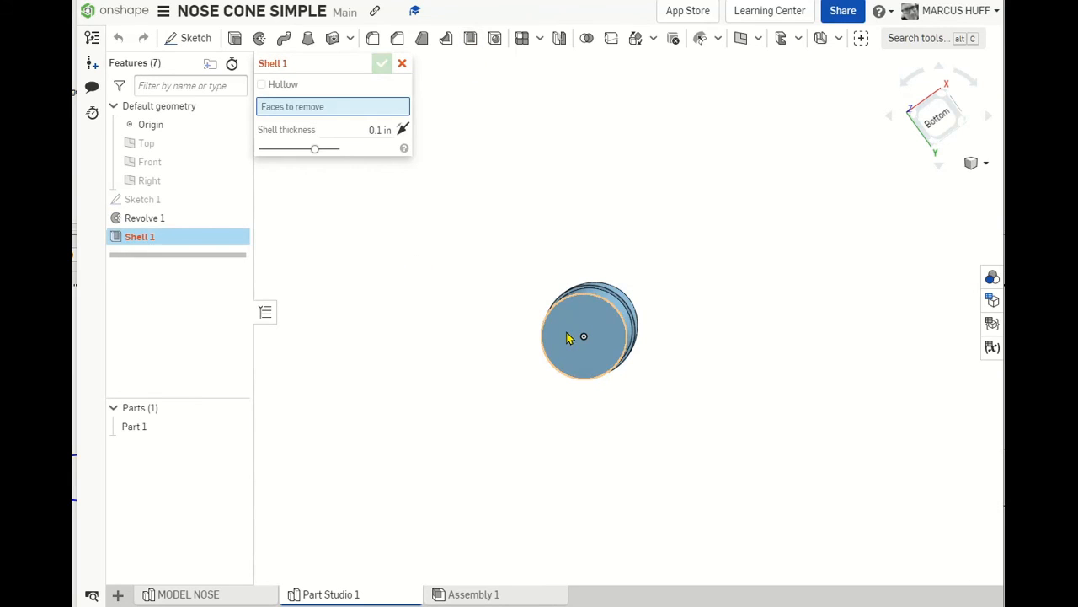
{"action": "left_click", "coordinate": [566, 336]}
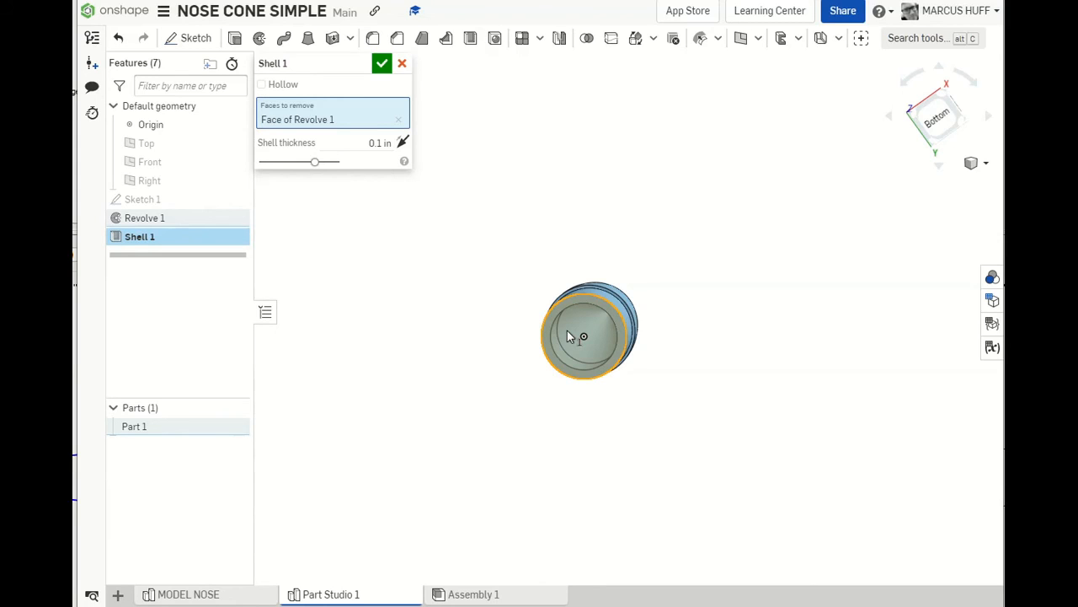
{"action": "left_click", "coordinate": [371, 140]}
{"action": "type", "text": "0.016"}
{"action": "key", "text": "Return"}
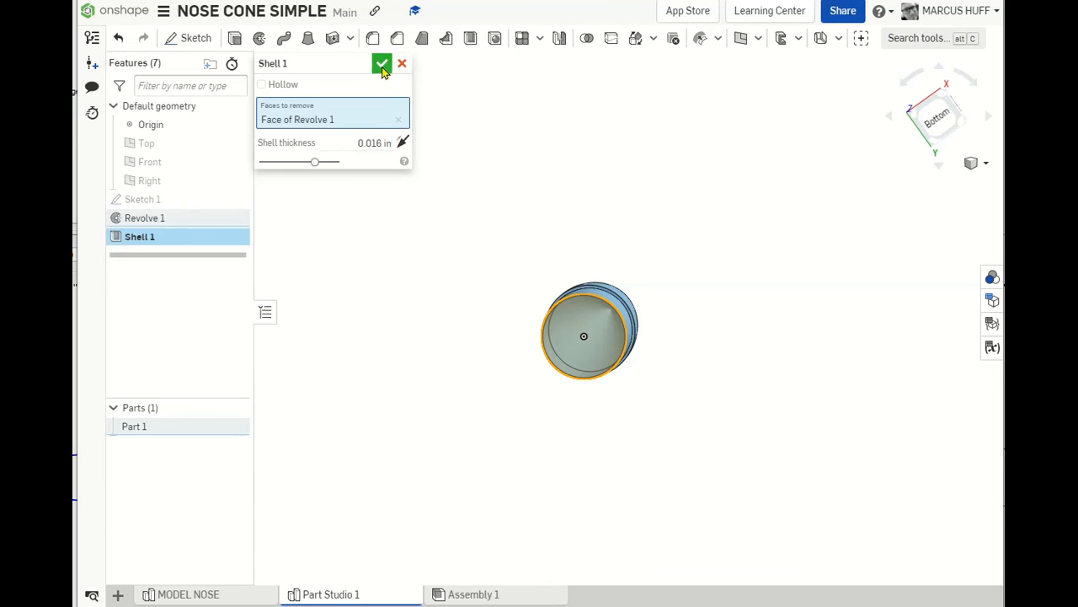
{"action": "left_click", "coordinate": [382, 64]}
{"action": "mouse_move", "coordinate": [493, 247]}
{"action": "right_mouse_down"}
{"action": "mouse_move", "coordinate": [475, 284]}
{"action": "mouse_move", "coordinate": [472, 333]}
{"action": "mouse_move", "coordinate": [486, 255]}
{"action": "right_mouse_up"}
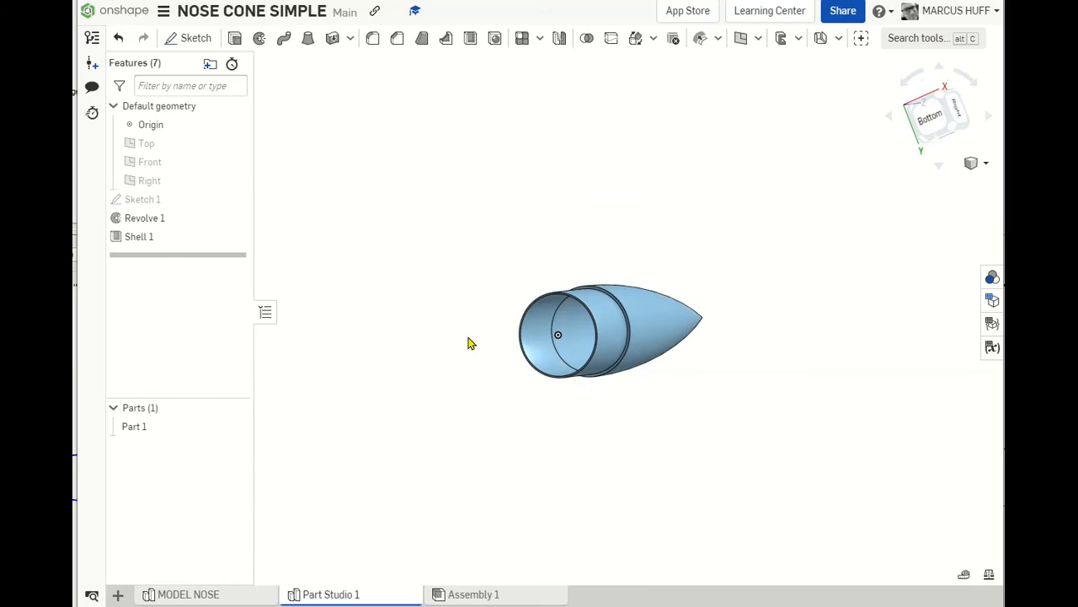
{"action": "right_click_drag", "start_coordinate": [405, 161], "coordinate": [359, 235]}
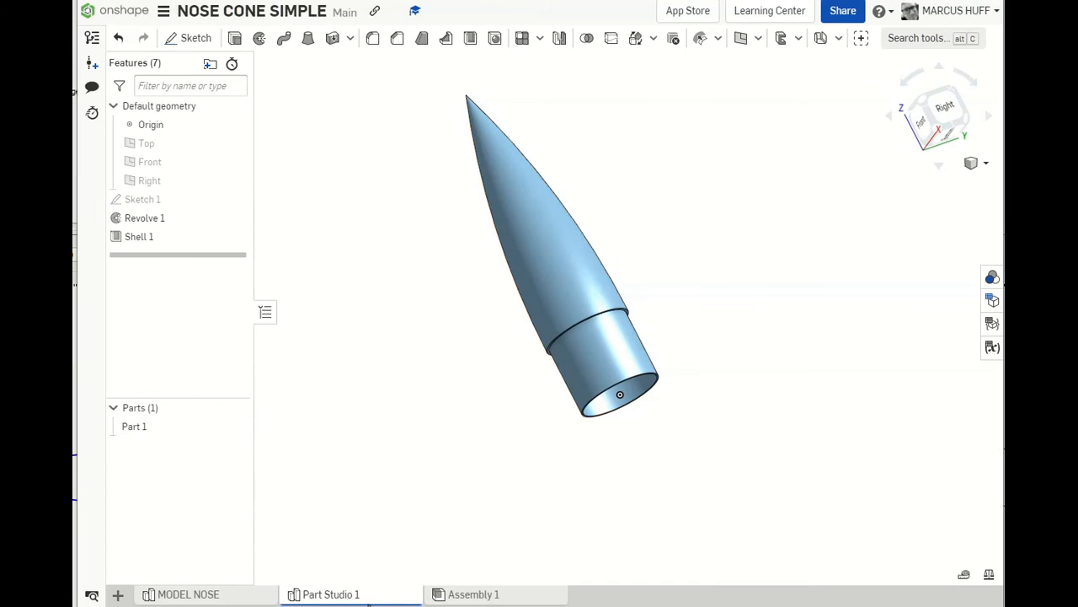
- Rename the Part Studio 1 tab as NC 3IN
{"action": "right_click", "coordinate": [341, 597]}
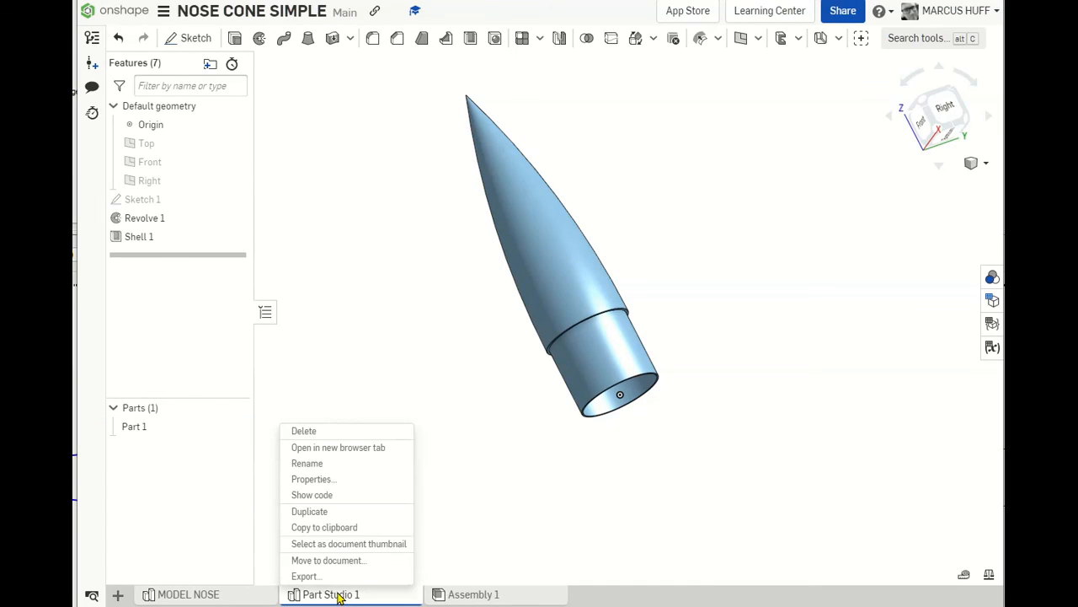
{"action": "left_click", "coordinate": [336, 471]}
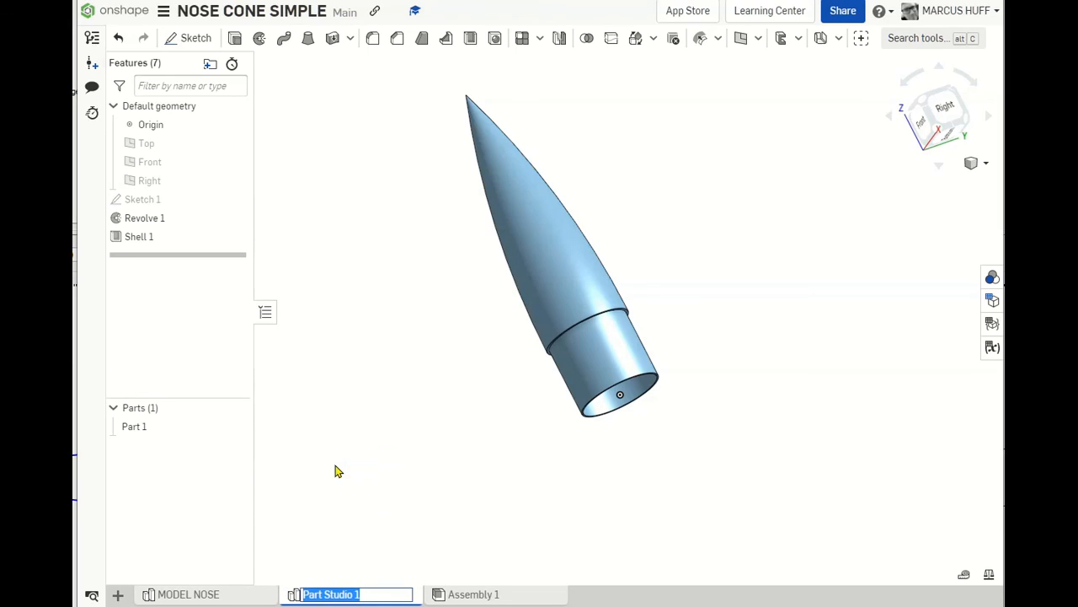
{"action": "type", "text": "NC 3IN"}
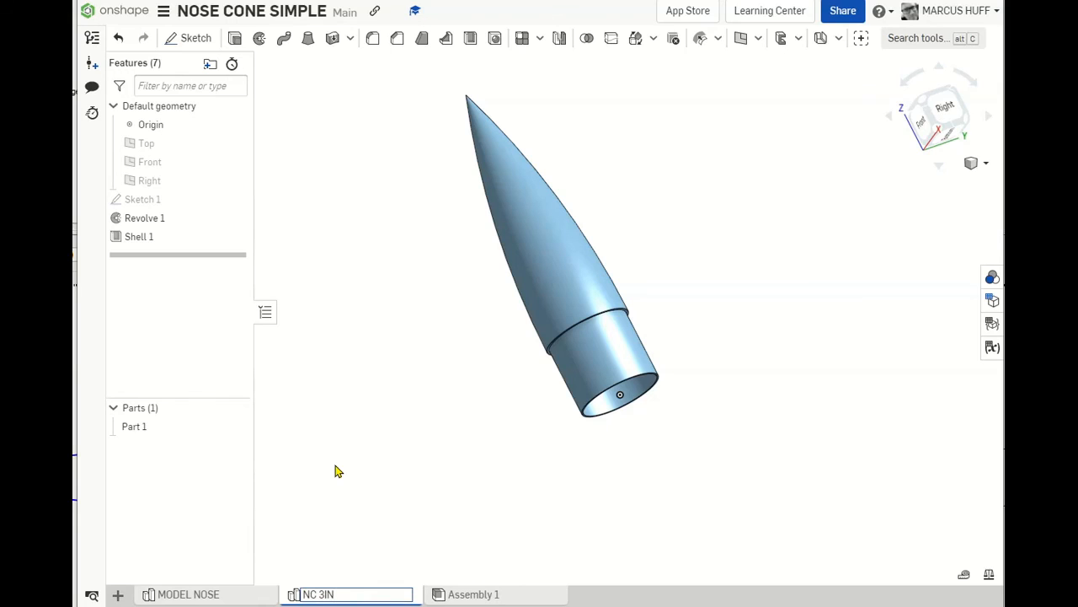
{"action": "key", "text": "Return"}
- Export the NC 3IN part studio as a downloaded binary STL file in millimeters with fine resolution
{"action": "right_click", "coordinate": [367, 597]}
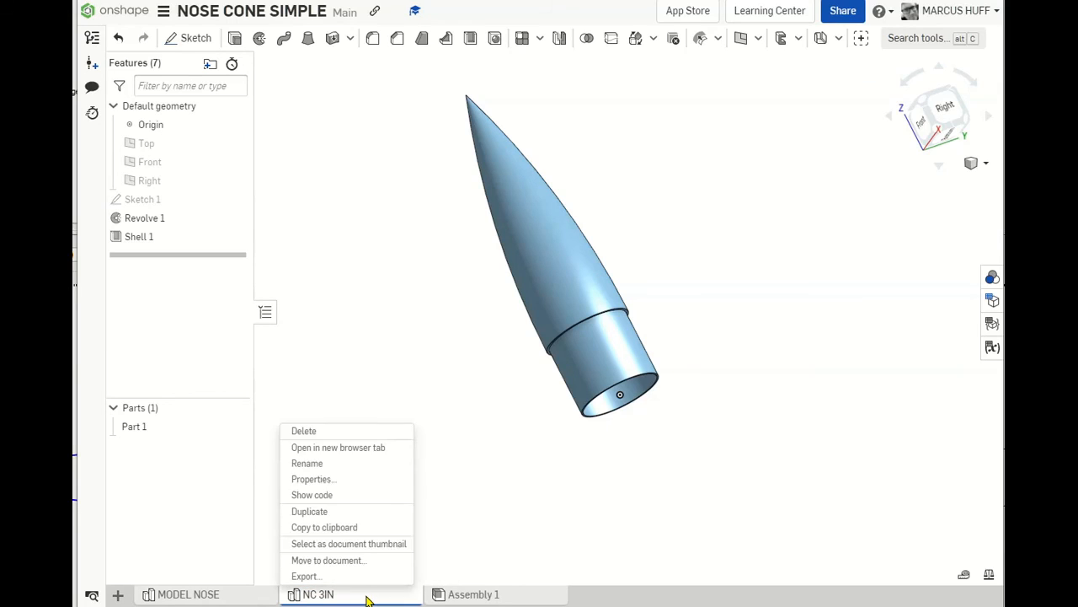
{"action": "left_click", "coordinate": [326, 576]}
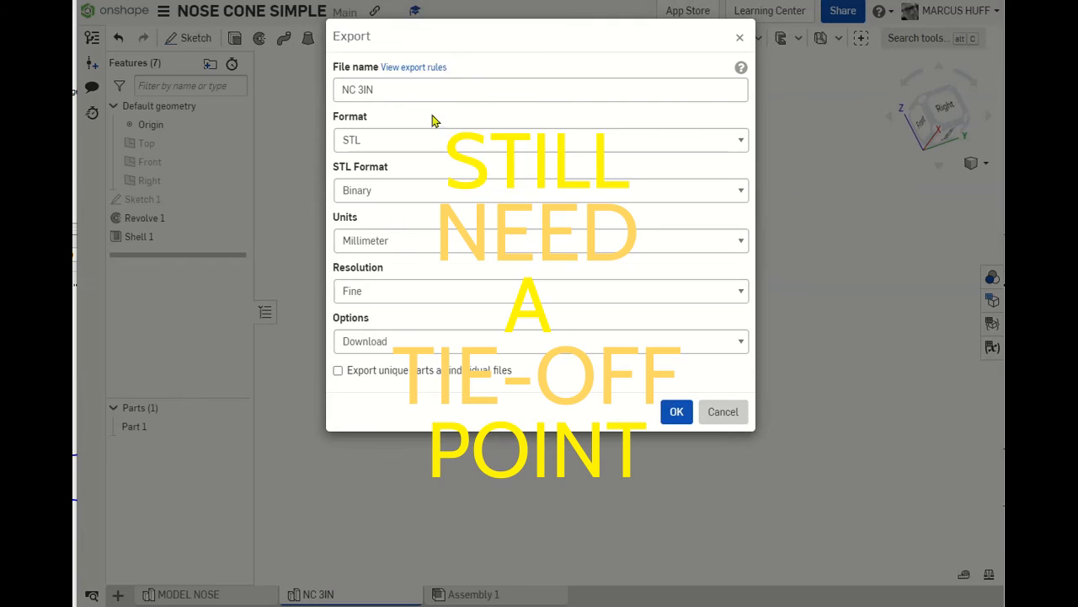
{"action": "left_click", "coordinate": [437, 146]}
{"action": "left_click", "coordinate": [437, 147]}
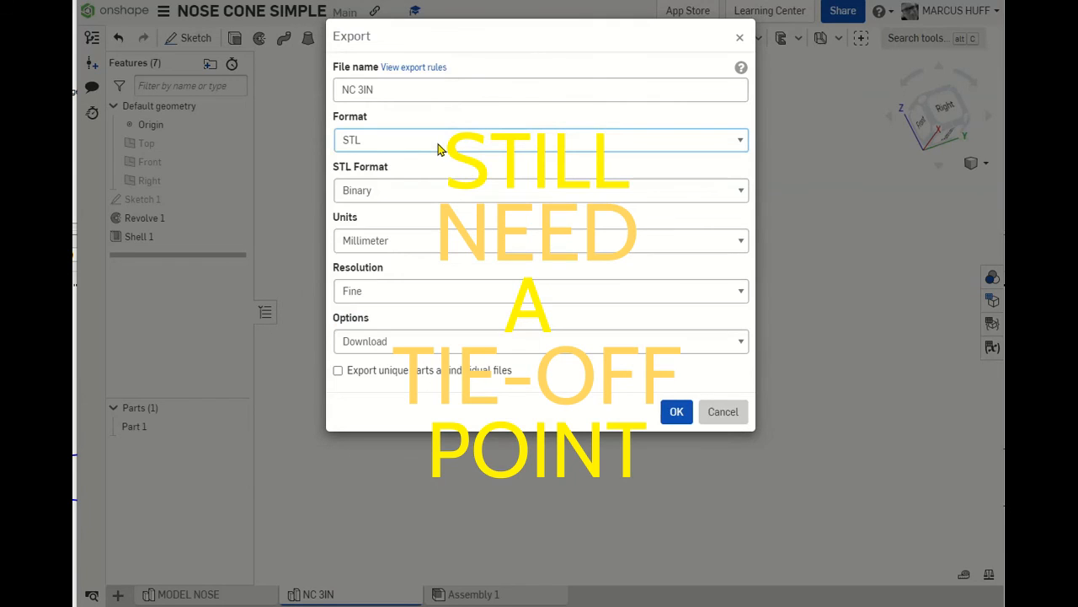
{"action": "left_click", "coordinate": [433, 240]}
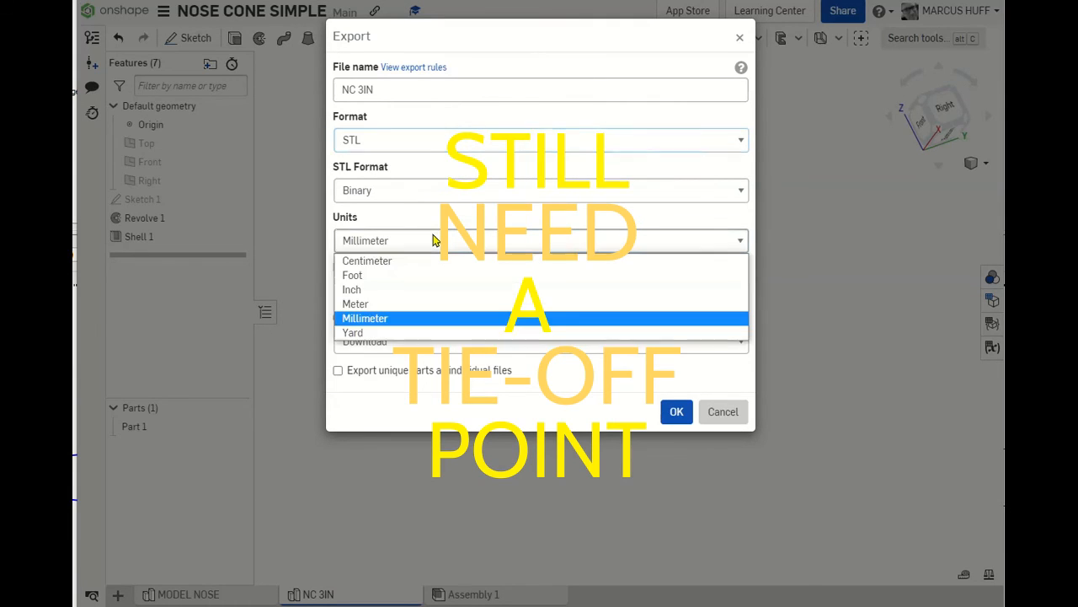
{"action": "left_click", "coordinate": [432, 240]}
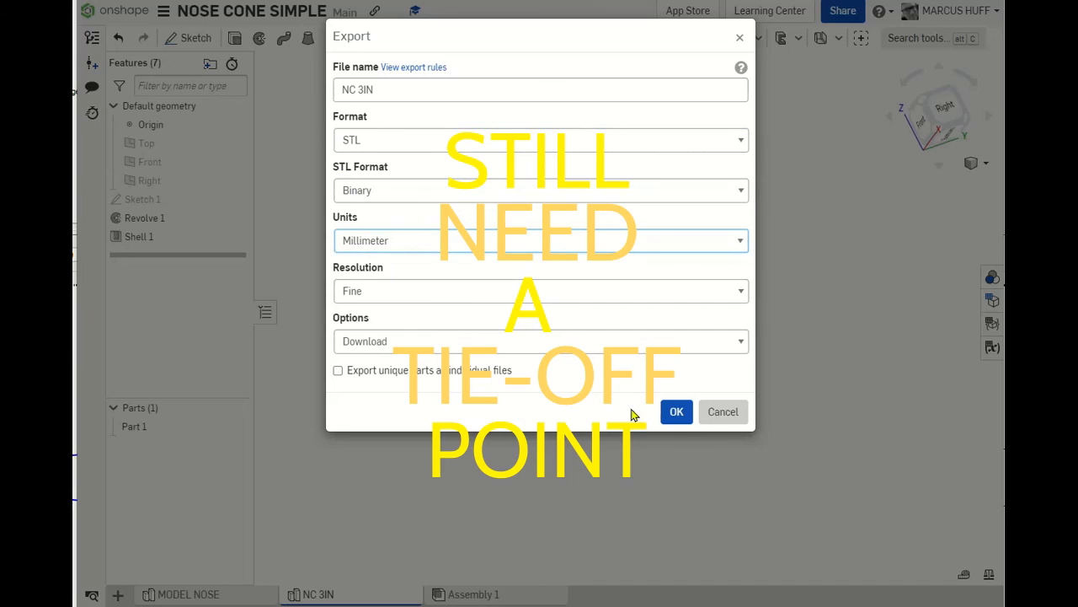
{"action": "left_click", "coordinate": [679, 416]}
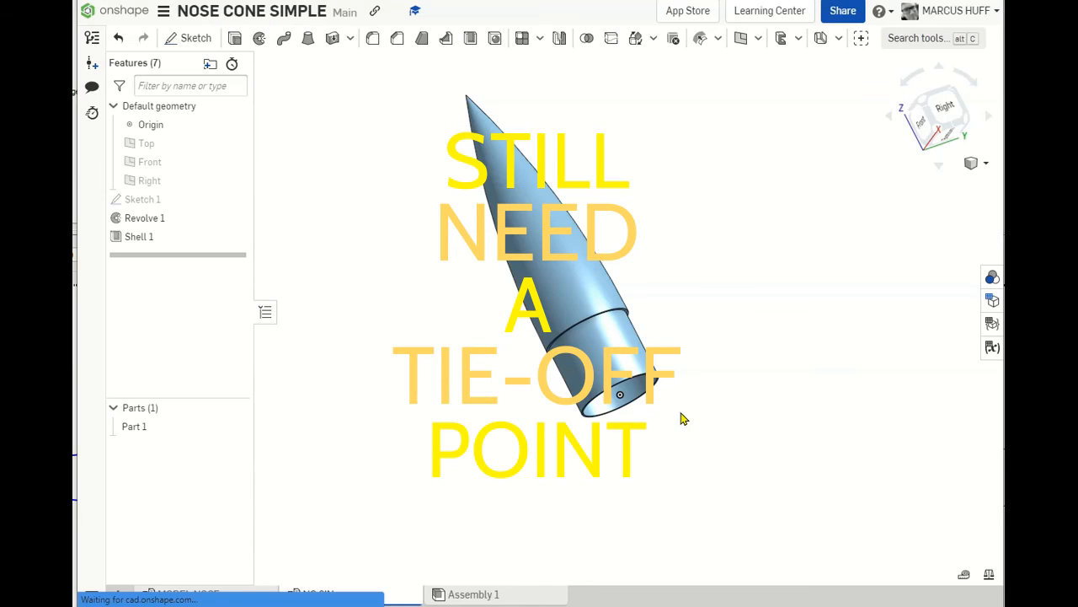
{"action": "left_click", "coordinate": [504, 259]}
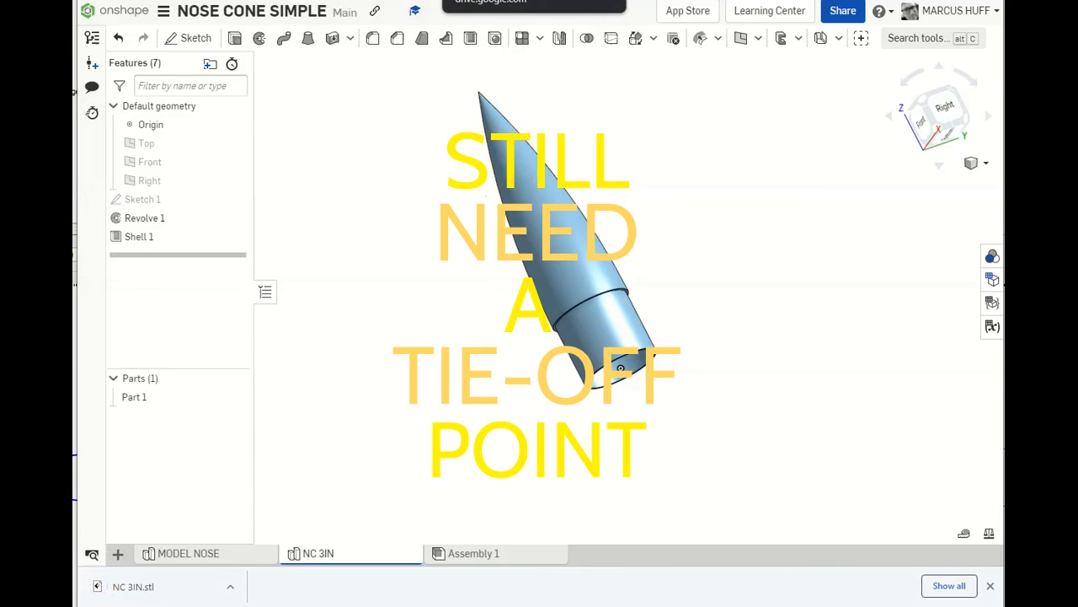
- Switch to Google Drive, upload the downloaded NC 3IN.stl to the 0 print me 3 folder, and return to Onshape
{"action": "left_click", "coordinate": [480, 0]}
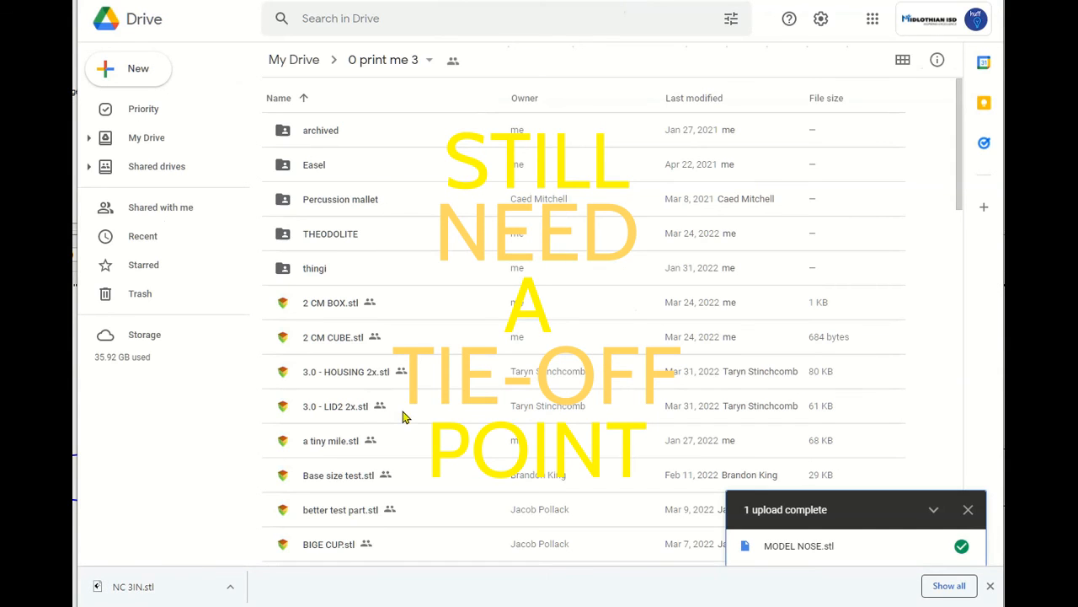
{"action": "left_click_drag", "start_coordinate": [135, 586], "coordinate": [377, 411]}
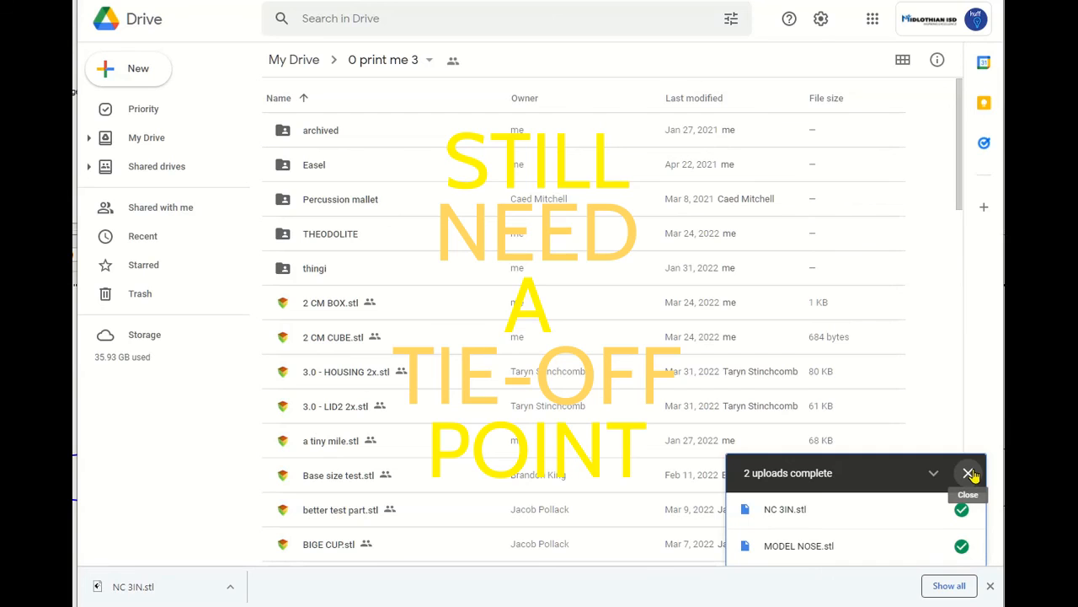
{"action": "left_click", "coordinate": [653, 0]}
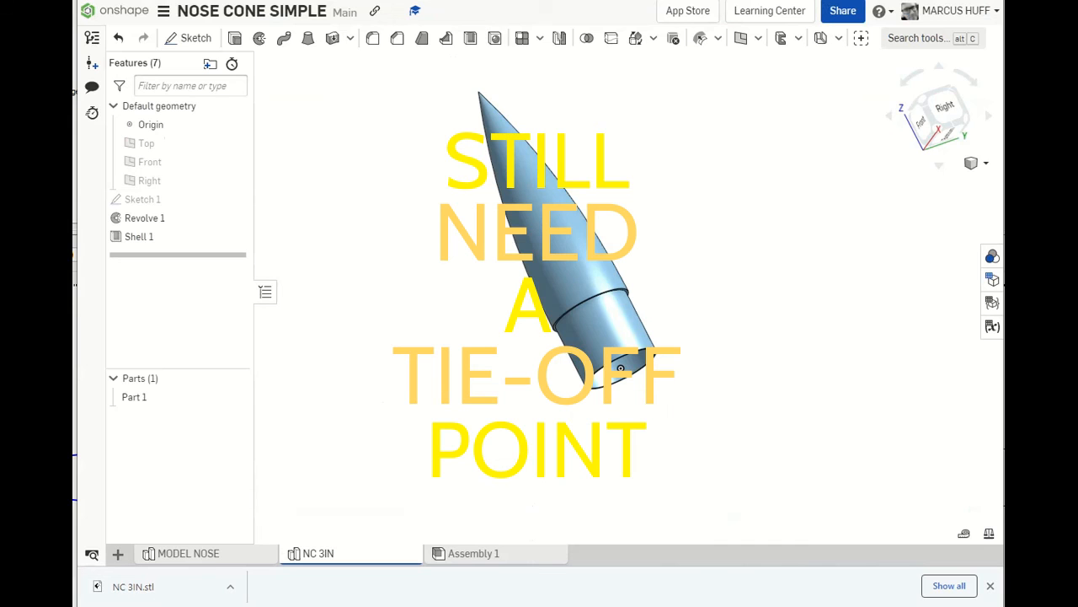